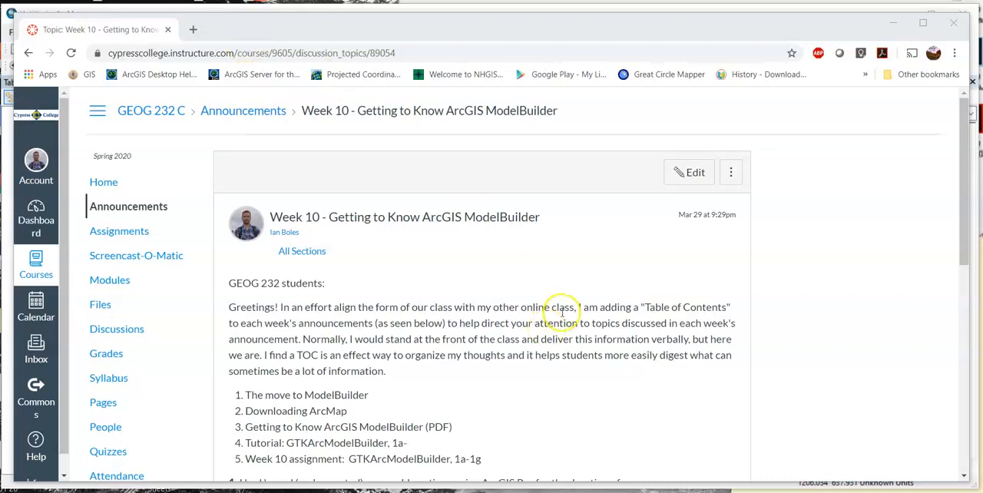
# - Read through the Week 10 ModelBuilder announcement, including the ArcMap download, textbook, tutorial and assignment sections
pyautogui.scroll(-1, 562, 307)
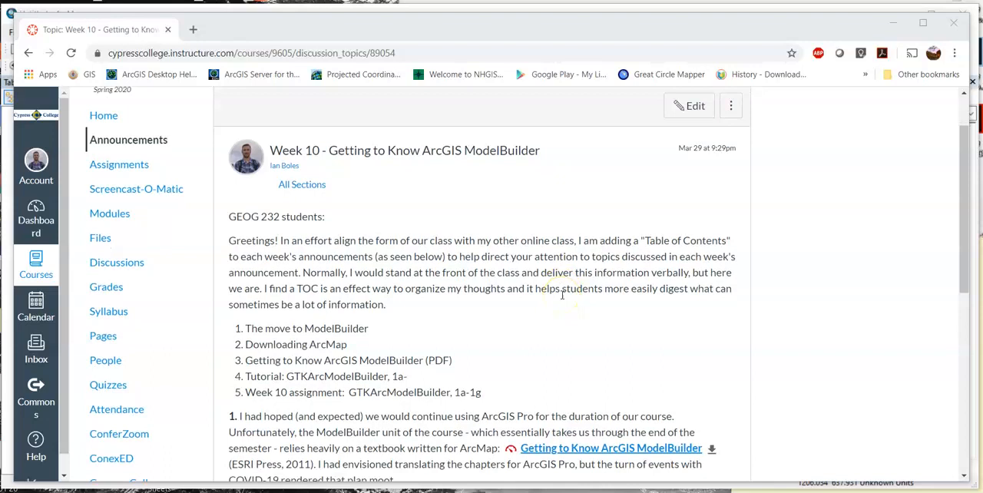
pyautogui.scroll(-1, 599, 300)
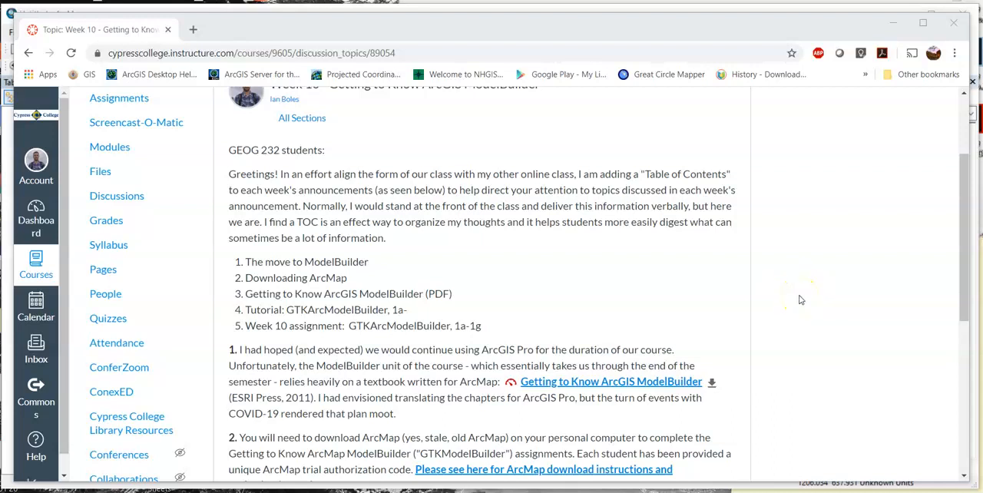
pyautogui.scroll(-2, 802, 299)
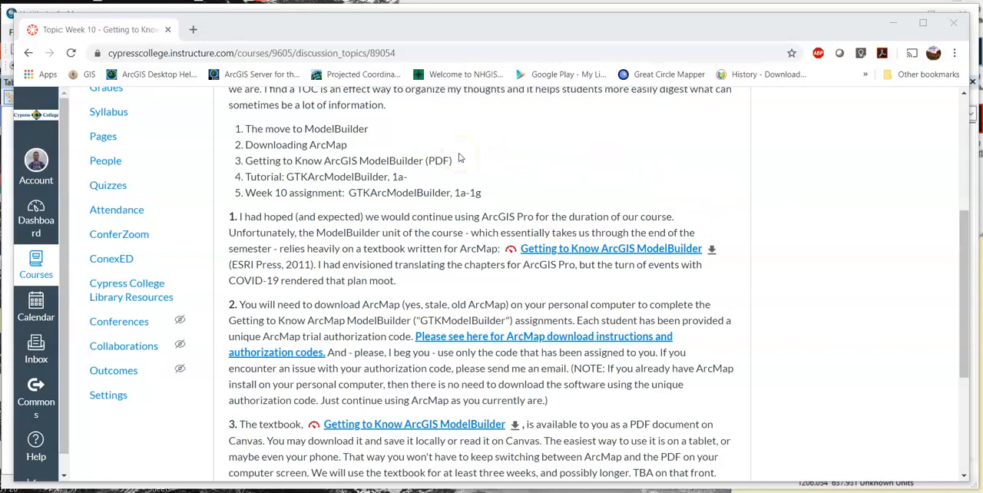
pyautogui.scroll(-1, 384, 230)
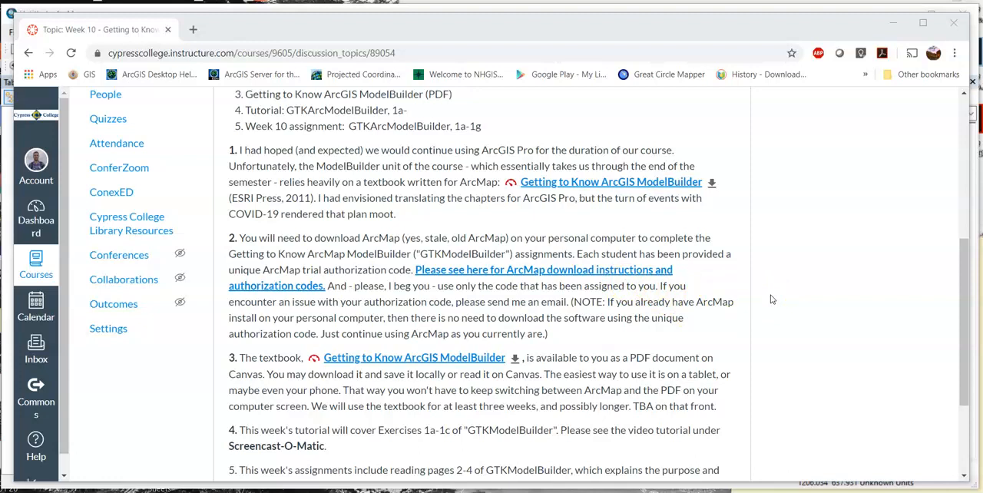
pyautogui.scroll(-2, 774, 299)
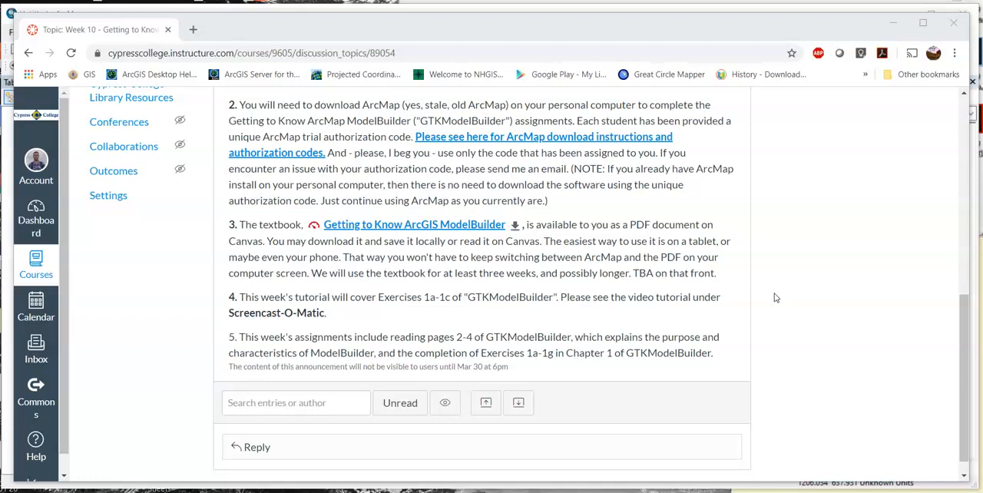
pyautogui.scroll(5, 775, 298)
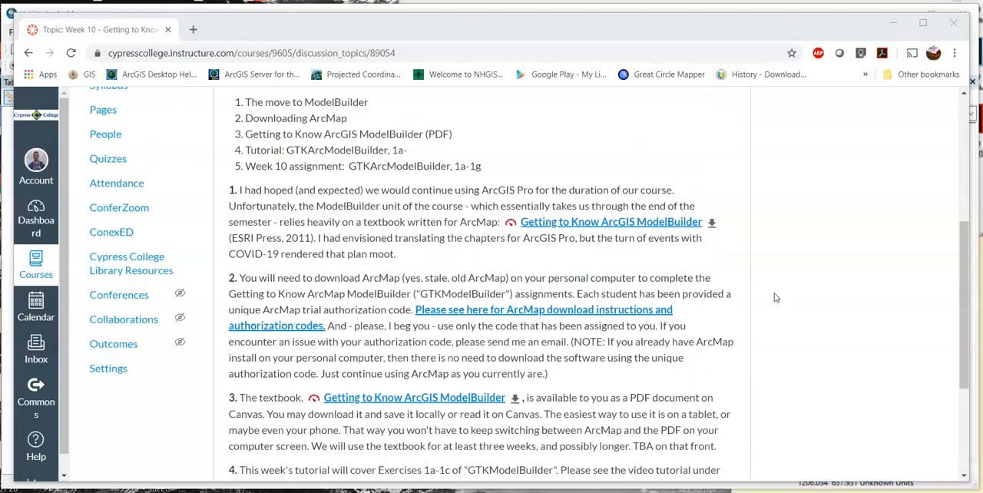
pyautogui.scroll(2, 184, 150)
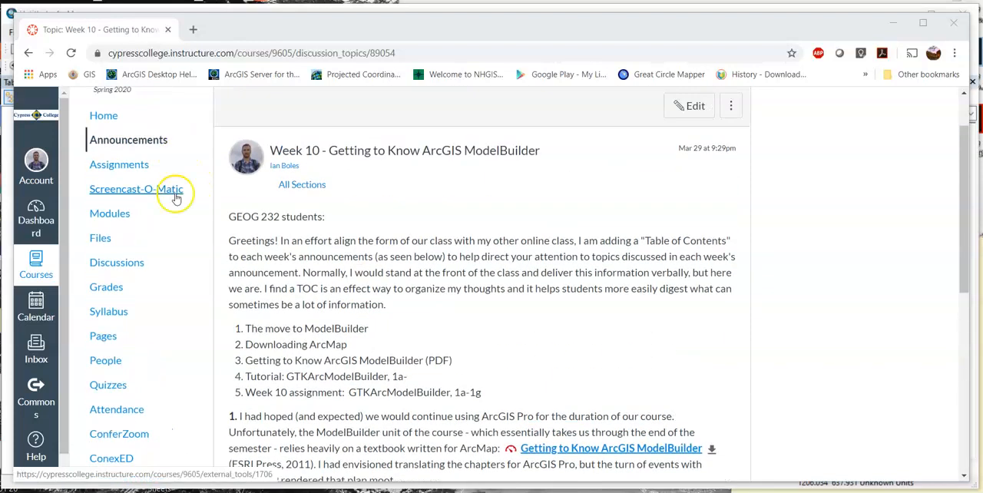
# - View the ModelBuilder folder in the course files and switch to ArcMap
pyautogui.click(108, 245)
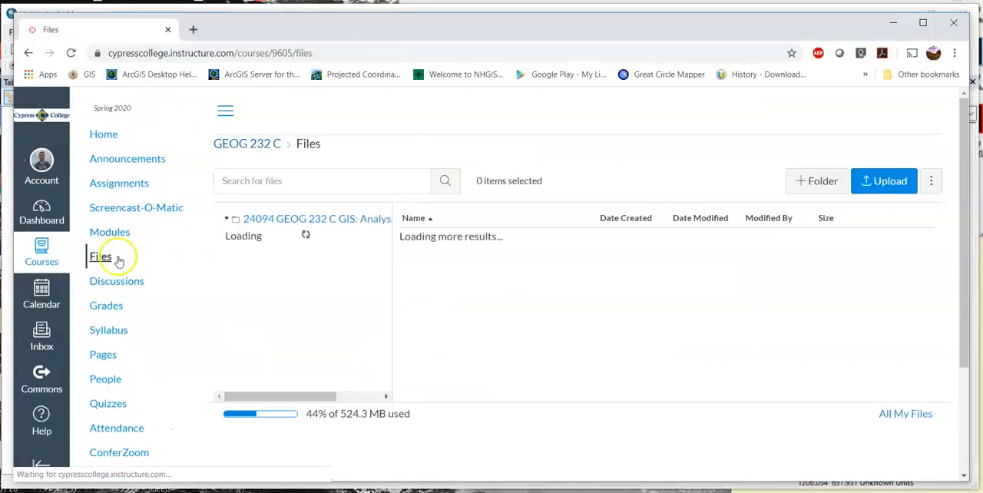
pyautogui.click(286, 293)
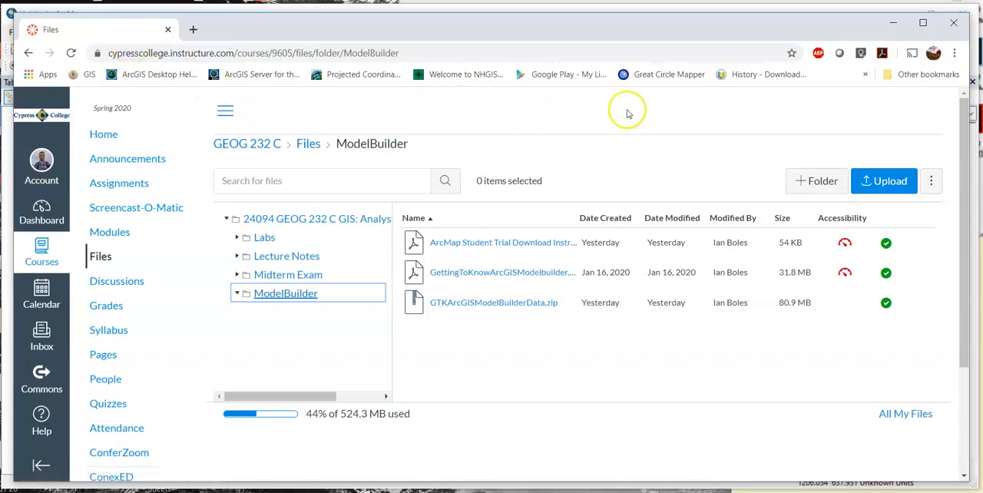
pyautogui.click(893, 28)
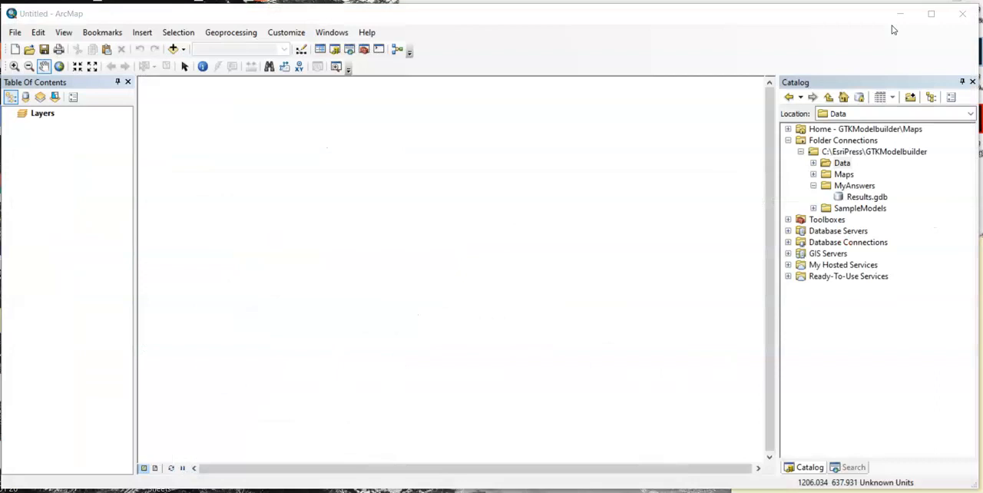
# - Examine the Data, Maps, MyAnswers and SampleModels folders under the C:\EsriPress\GTKModelbuilder folder connection
pyautogui.click(476, 17)
pyautogui.click(835, 152)
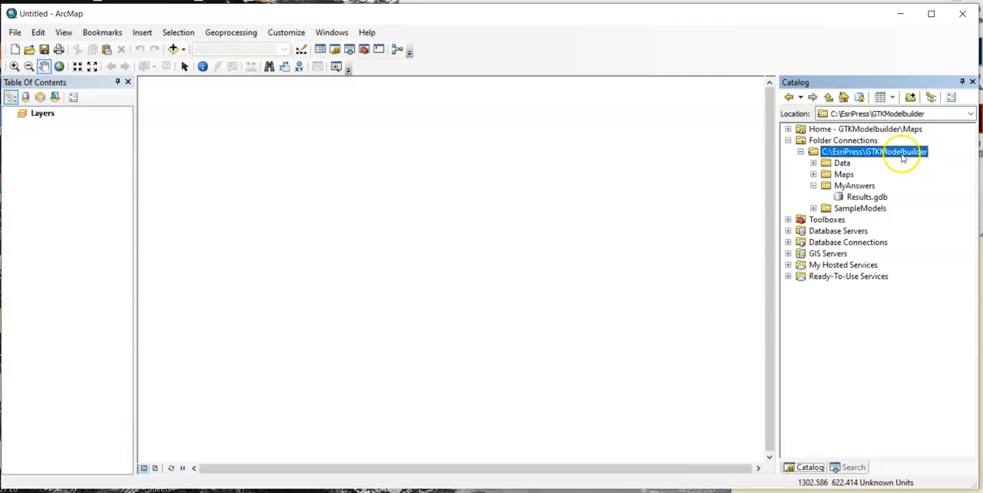
pyautogui.click(813, 187)
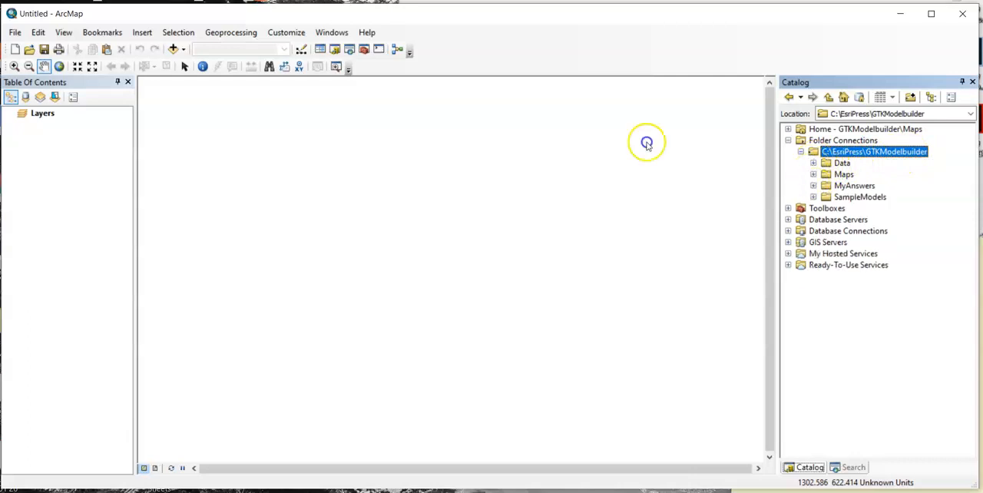
pyautogui.click(840, 163)
pyautogui.click(845, 176)
pyautogui.click(854, 187)
pyautogui.click(859, 197)
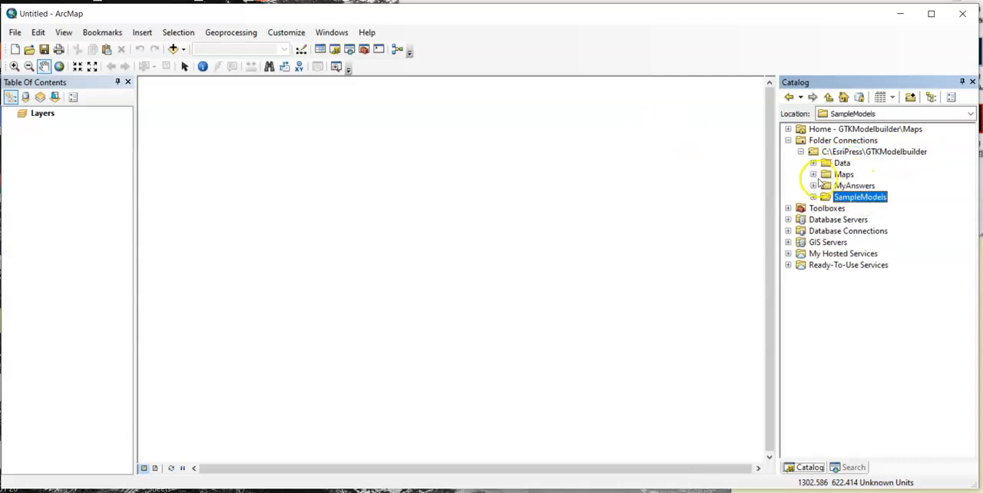
# - Open the EX01A.mxd map document from the Maps folder and collapse that folder in the catalog tree
pyautogui.click(814, 175)
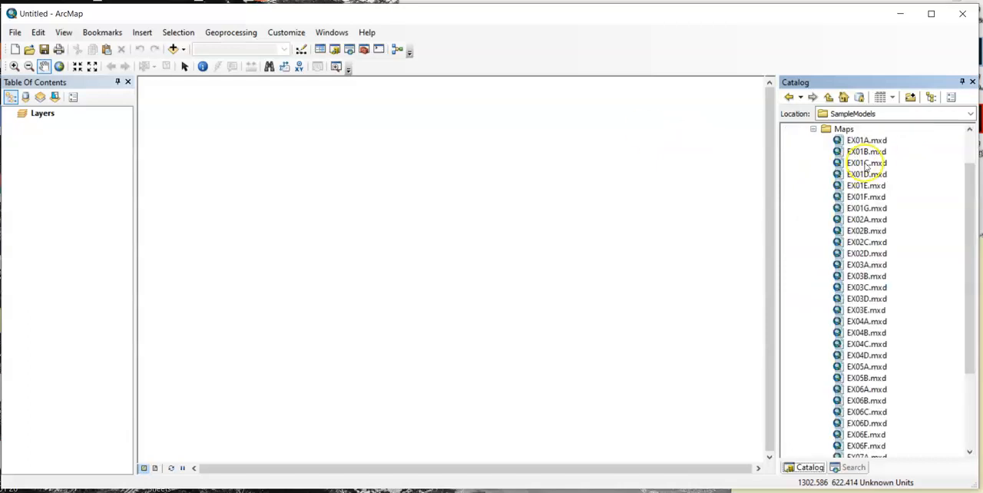
pyautogui.doubleClick(866, 142)
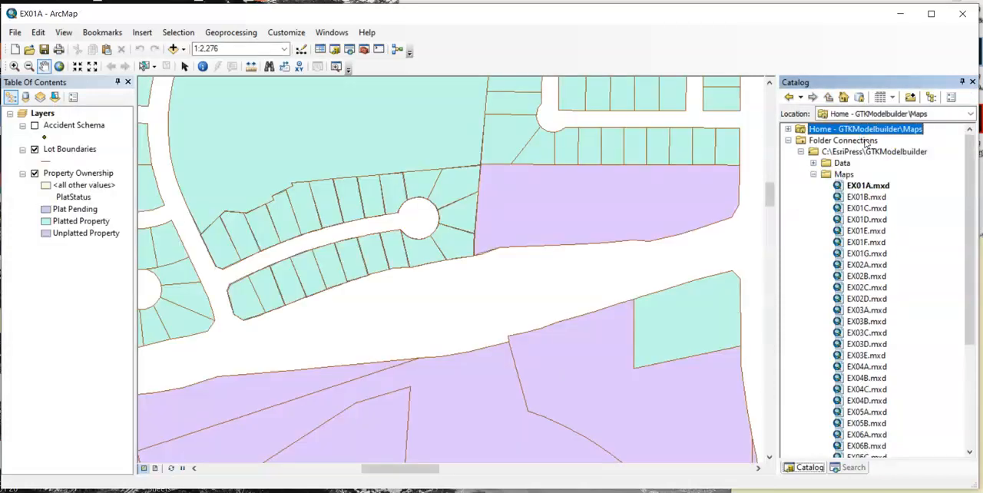
pyautogui.click(813, 174)
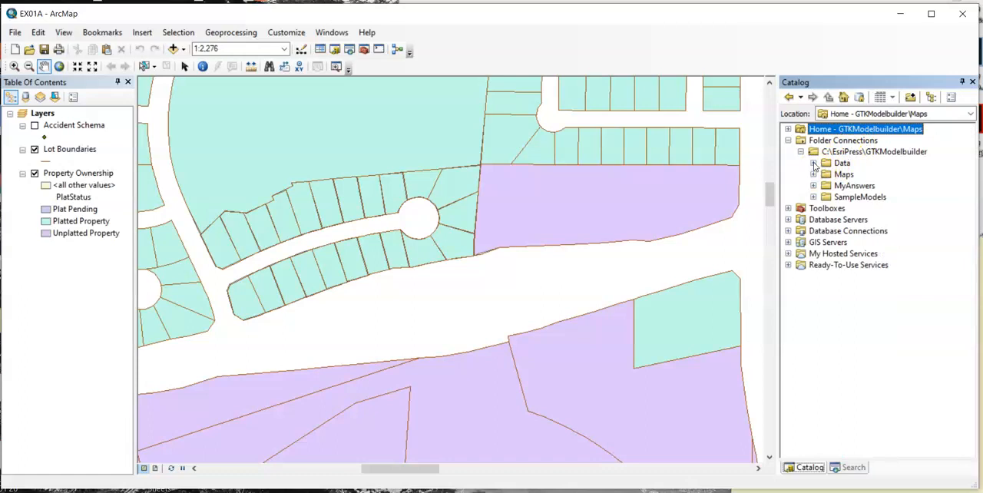
# - Open the Select a Subdivision model from Samples.tbx in the Data folder for editing and reposition its window
pyautogui.click(813, 163)
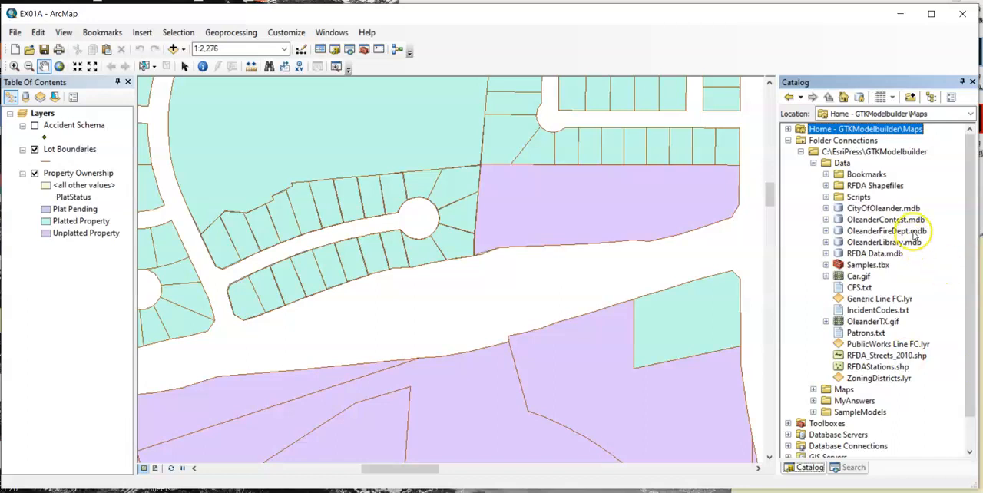
pyautogui.click(914, 210)
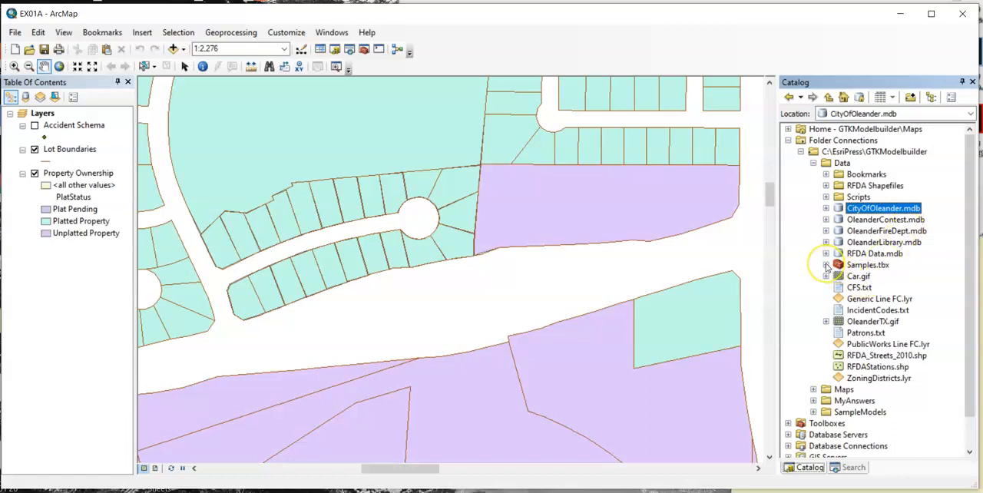
pyautogui.click(825, 265)
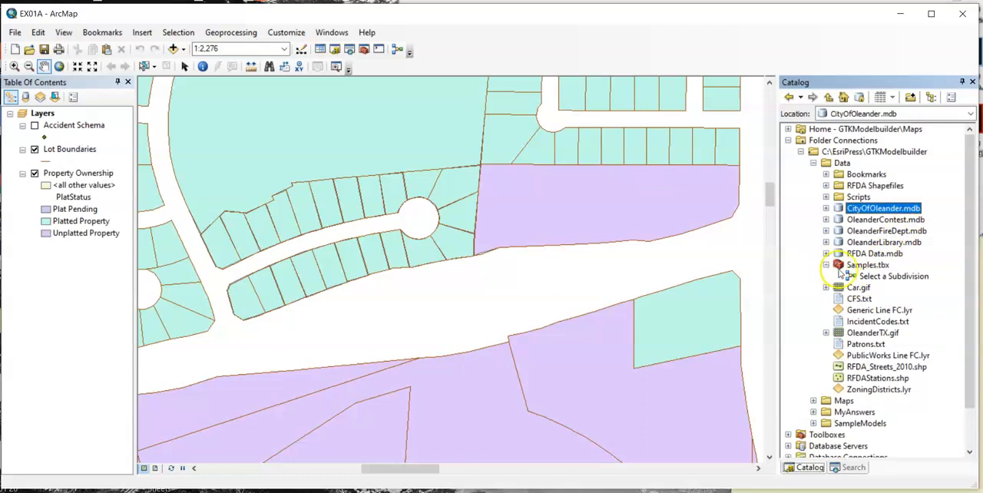
pyautogui.click(893, 278)
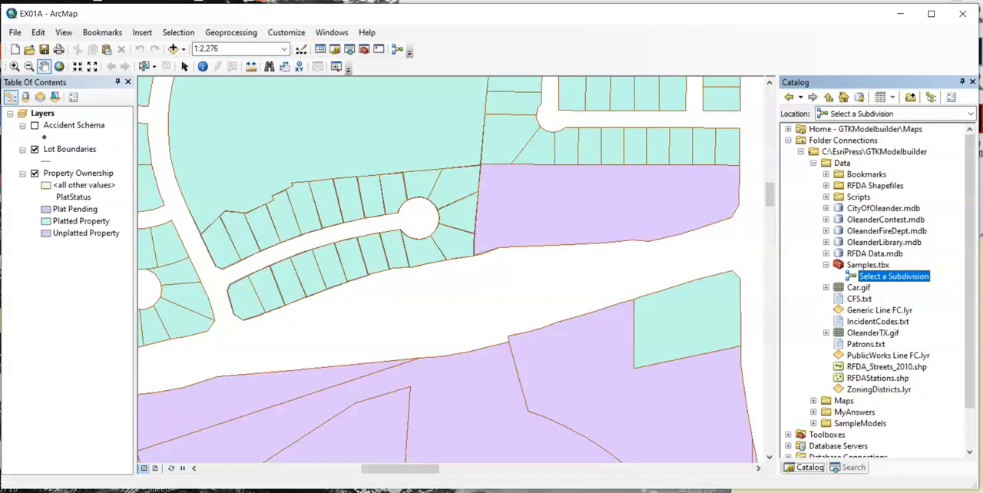
pyautogui.rightClick(908, 283)
pyautogui.click(935, 319)
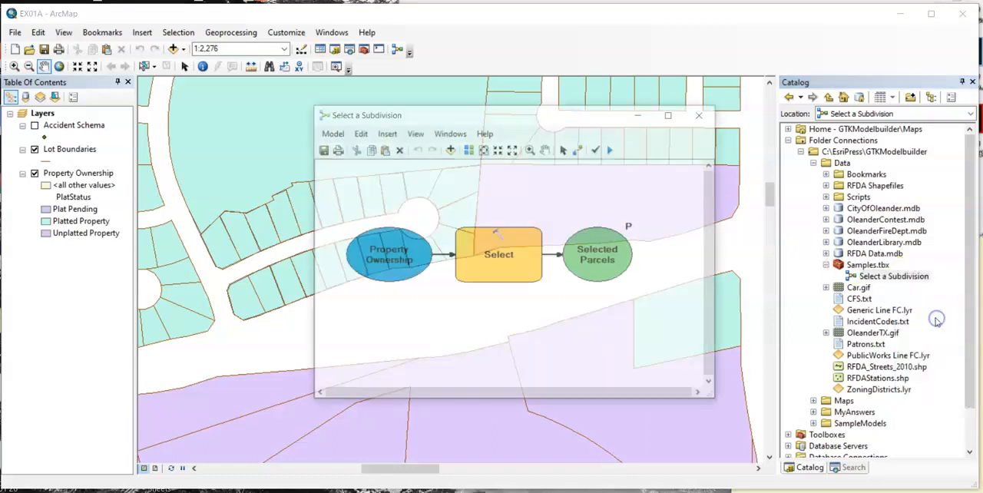
pyautogui.moveTo(504, 112); pyautogui.dragTo(428, 85)
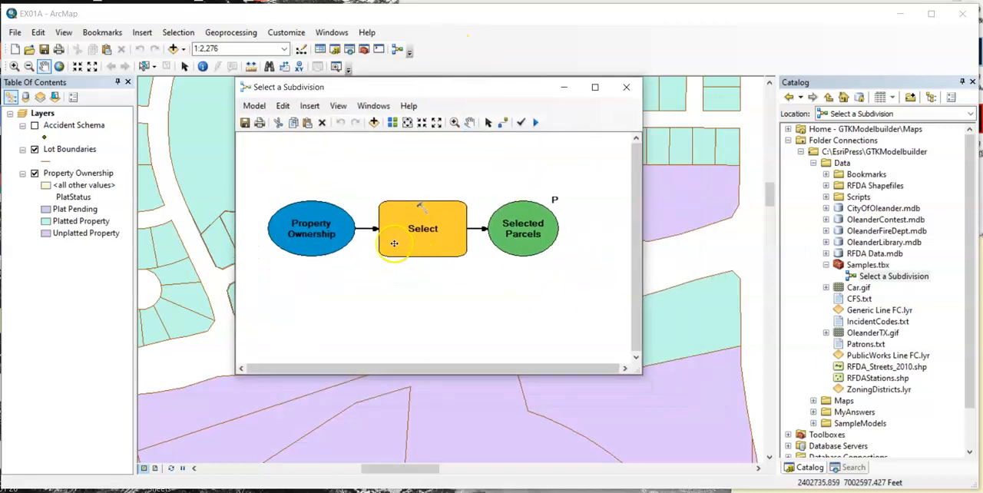
# - Inspect the model's Property Ownership input, Select tool and Selected Parcels output, compare the input with its map layer, and close the model
pyautogui.click(310, 233)
pyautogui.click(435, 238)
pyautogui.click(534, 231)
pyautogui.click(582, 292)
pyautogui.click(306, 239)
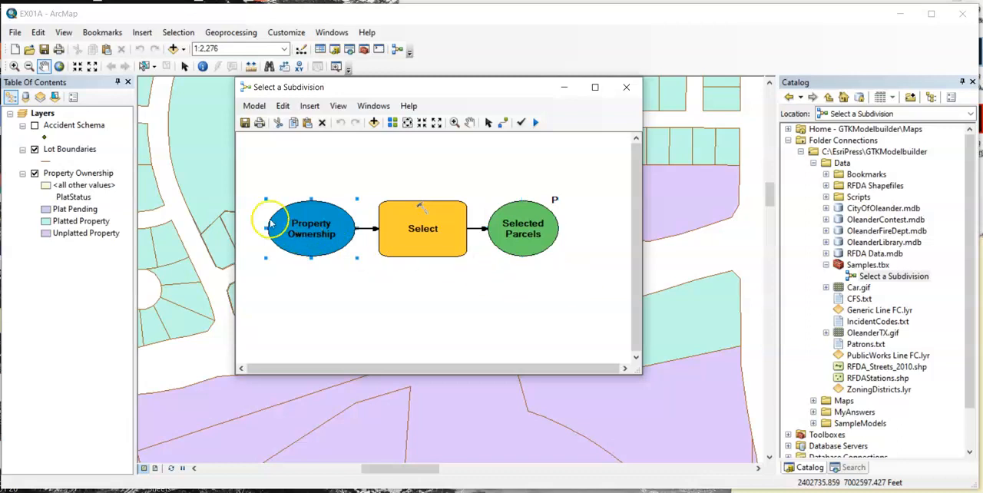
pyautogui.click(90, 177)
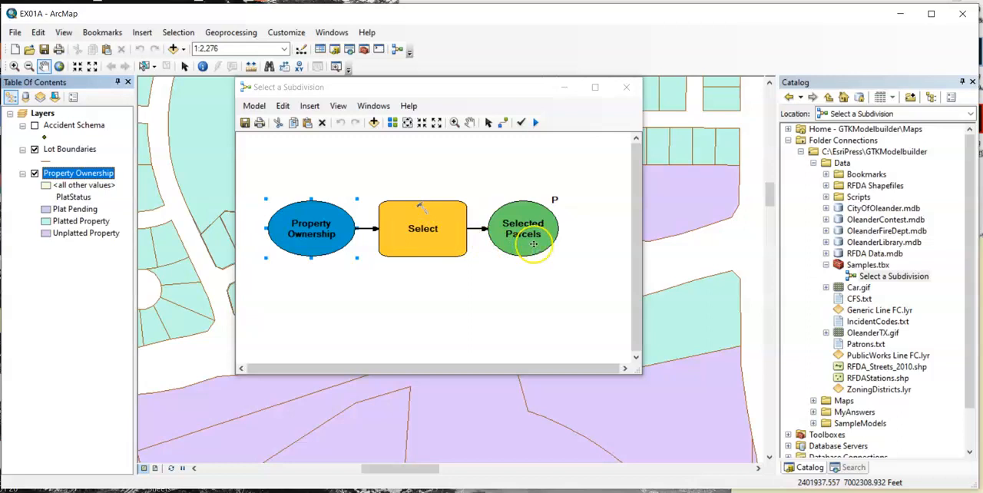
pyautogui.click(626, 88)
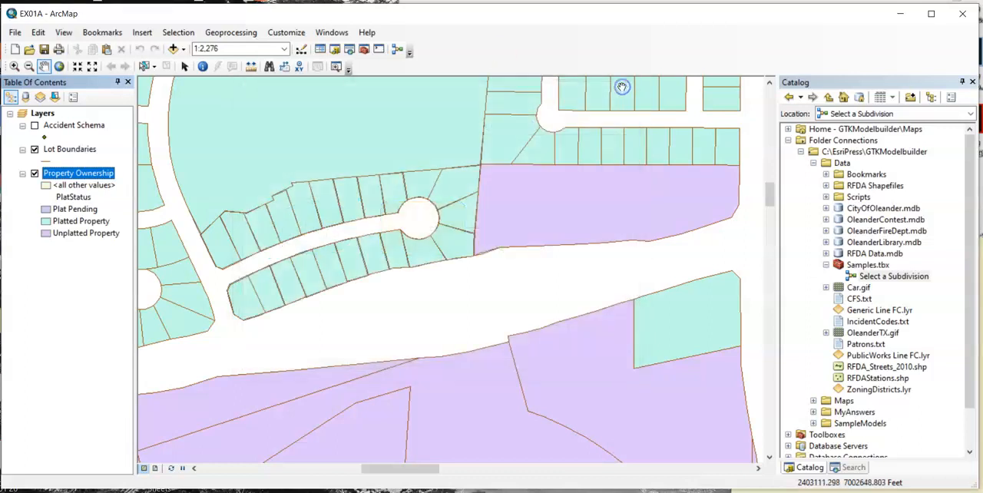
# - Zoom the map to the full Property Ownership layer and enlarge the parcels to a scale of 1:20,000
pyautogui.rightClick(76, 173)
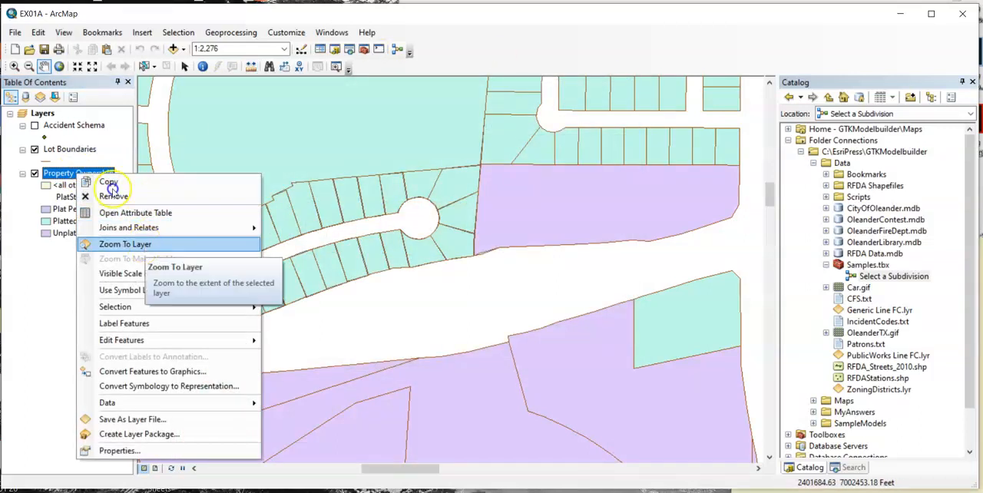
pyautogui.click(145, 244)
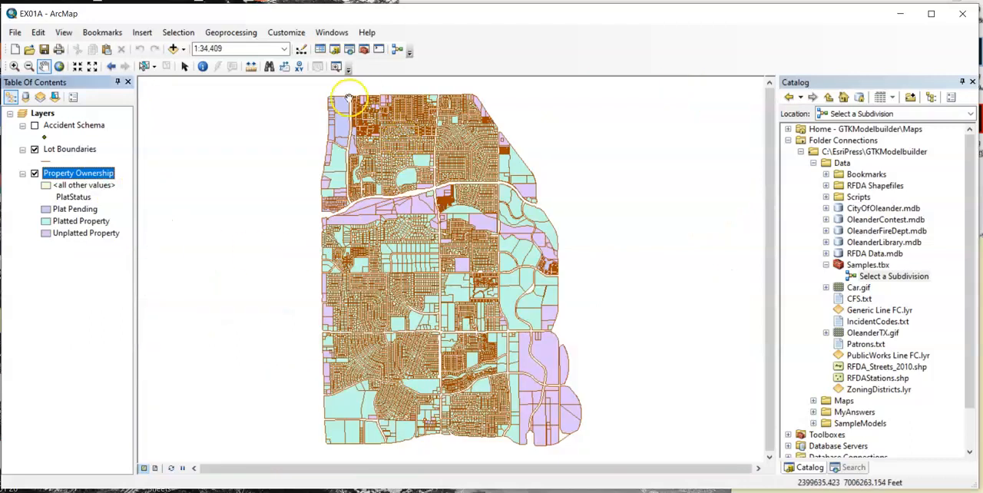
pyautogui.click(421, 171)
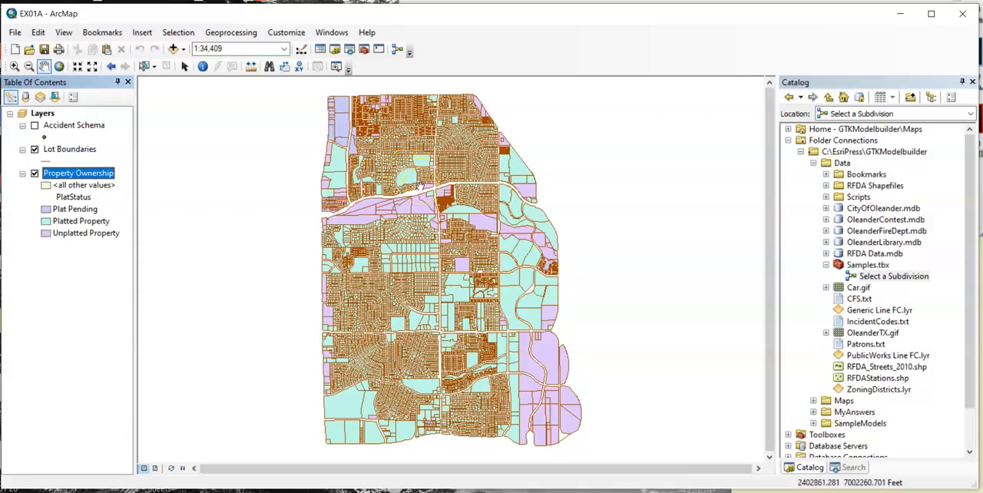
pyautogui.scroll(-2, 430, 192)
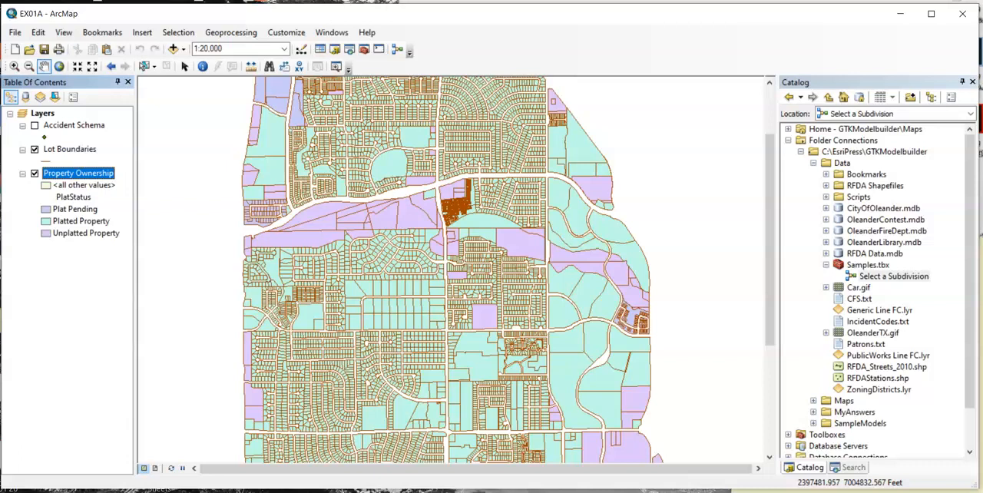
# - Run the Select a Subdivision model with the output saved as SelectedParcels in CityOfOleander.mdb
pyautogui.click(890, 277)
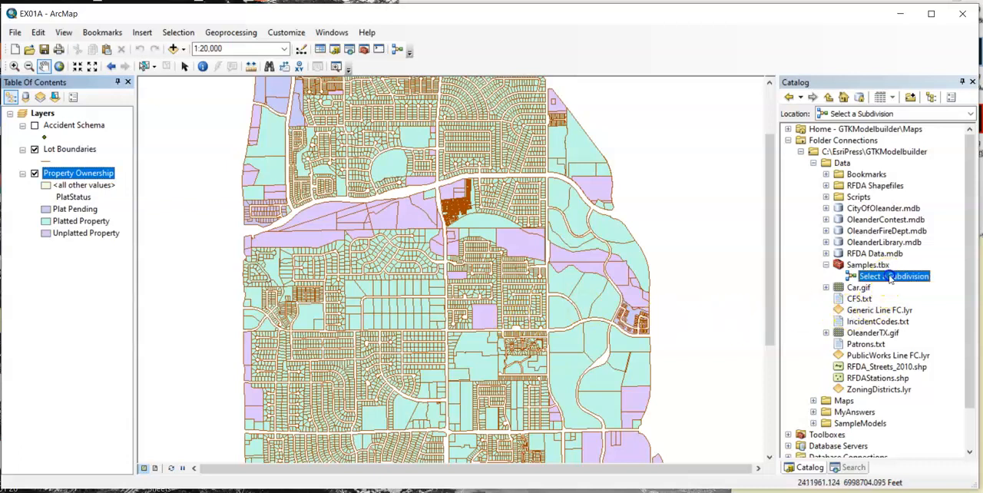
pyautogui.click(904, 277)
pyautogui.doubleClick(914, 281)
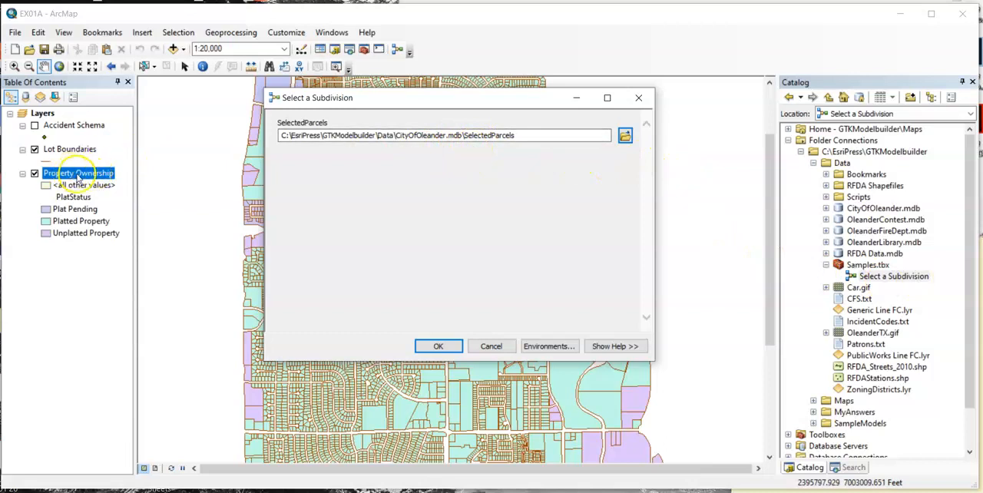
pyautogui.click(463, 136)
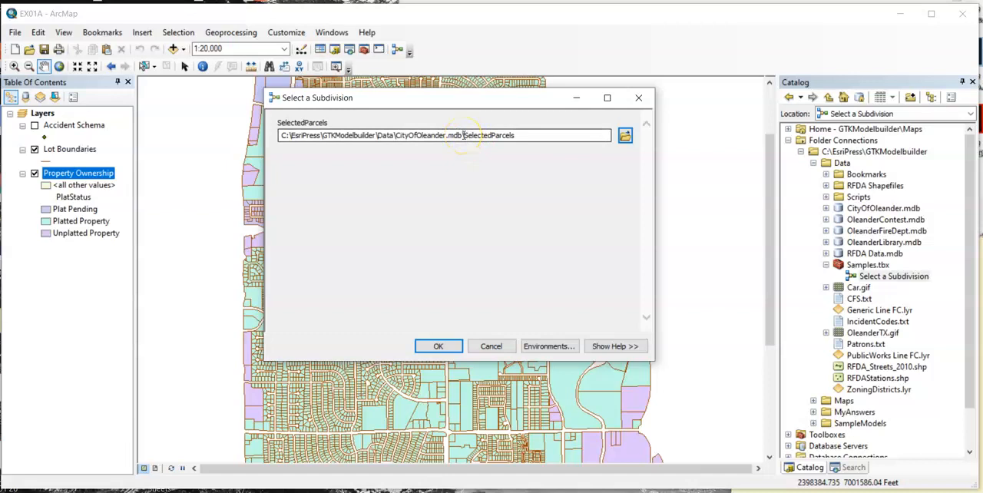
pyautogui.click(437, 346)
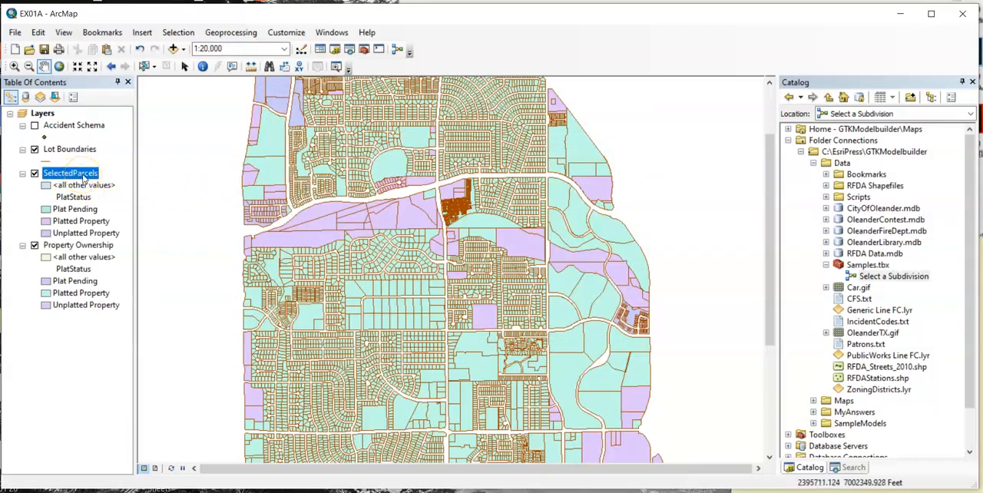
# - Open the attribute table of the SelectedParcels layer
pyautogui.rightClick(83, 175)
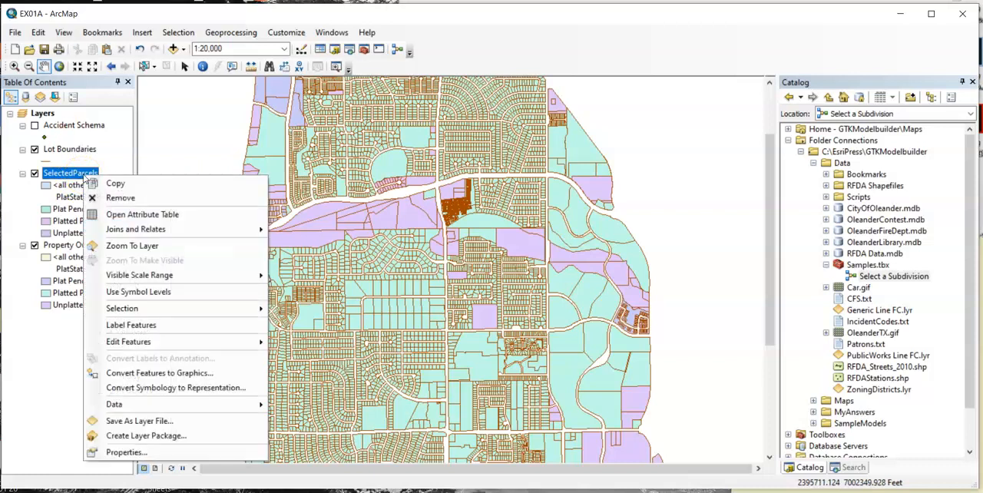
pyautogui.click(169, 208)
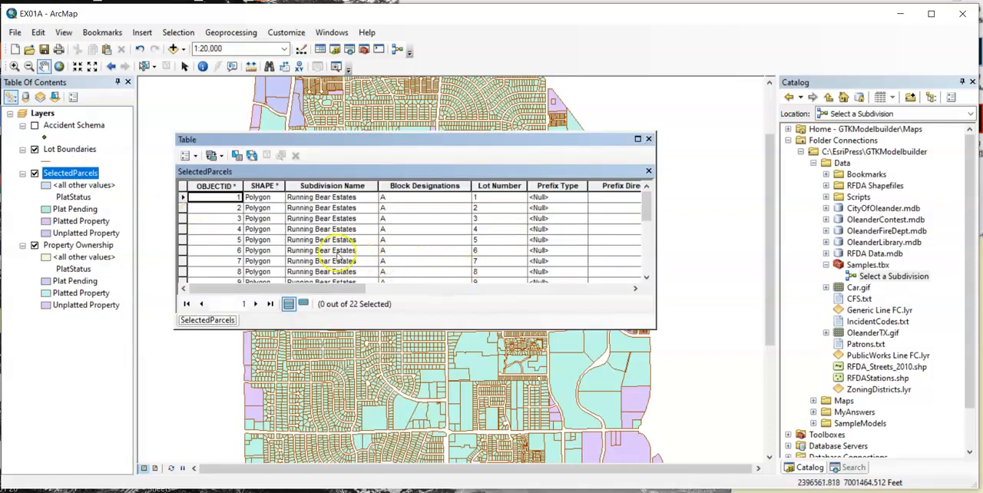
# - Review the Subdivision Name values in the SelectedParcels attribute table down to the last record
pyautogui.click(333, 186)
pyautogui.click(332, 206)
pyautogui.scroll(-3, 348, 218)
pyautogui.scroll(-2, 348, 217)
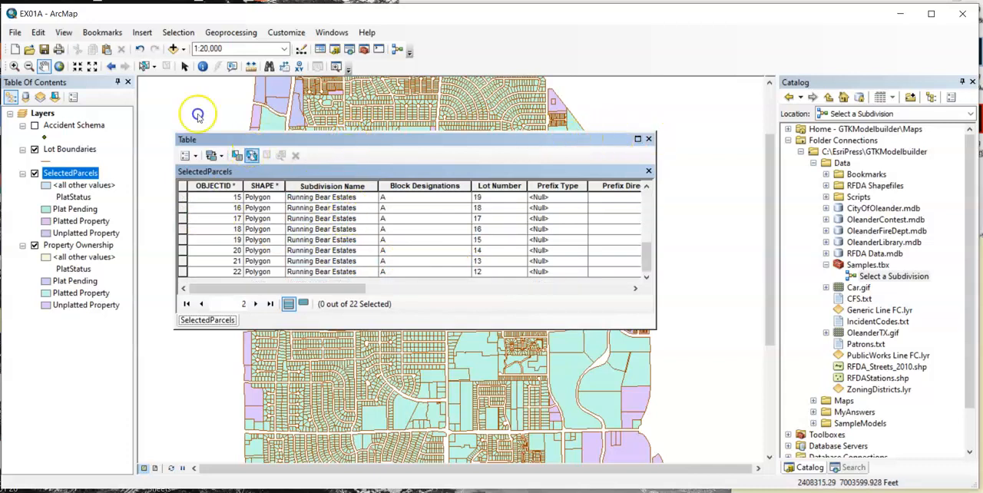
# - Highlight all SelectedParcels records to locate them on the map, clear the selection and close the attribute table
pyautogui.click(250, 155)
pyautogui.moveTo(245, 144); pyautogui.dragTo(573, 164)
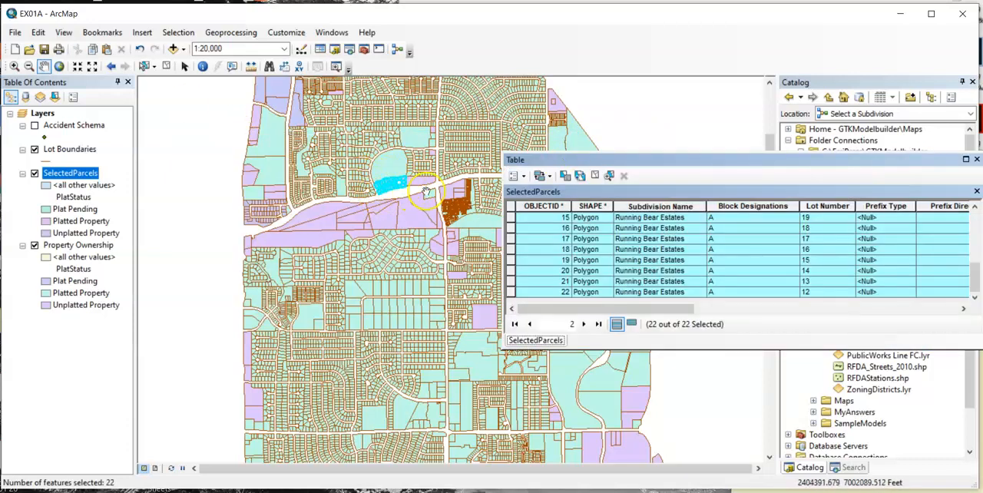
pyautogui.click(591, 179)
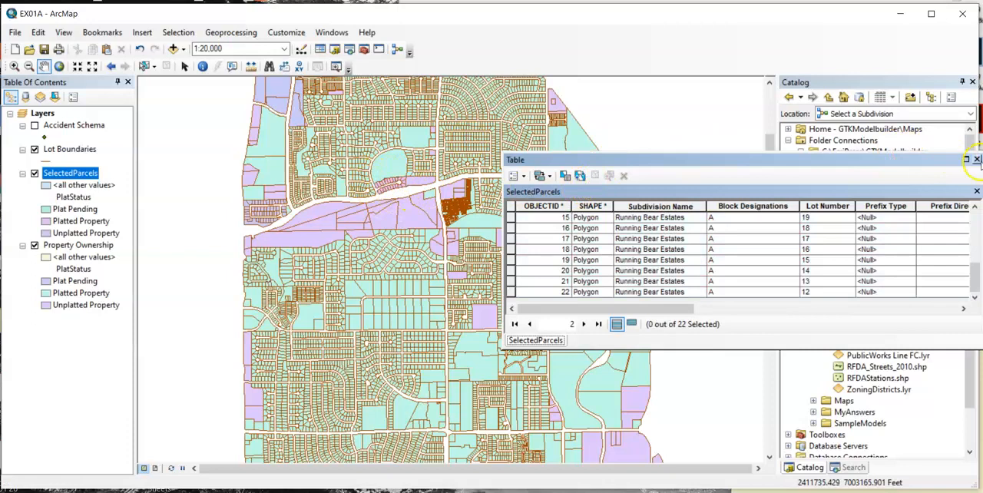
pyautogui.click(976, 159)
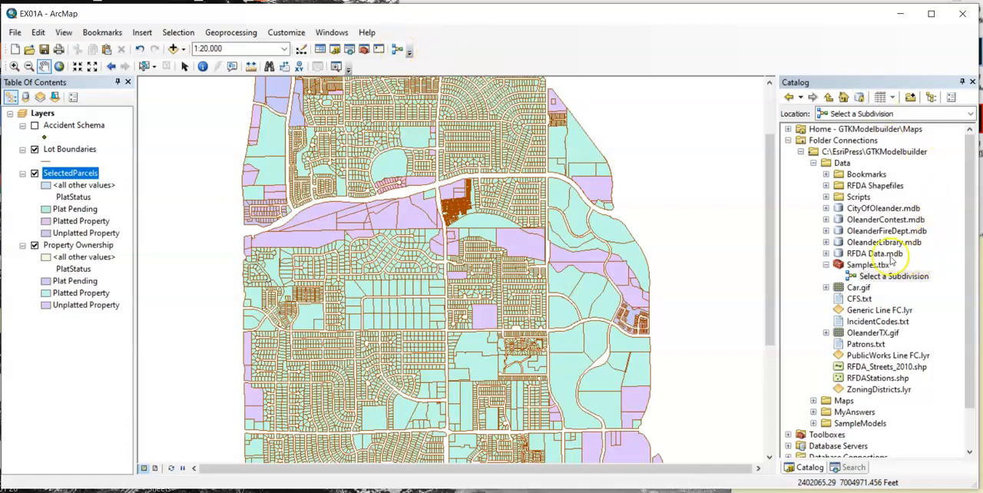
pyautogui.rightClick(876, 265)
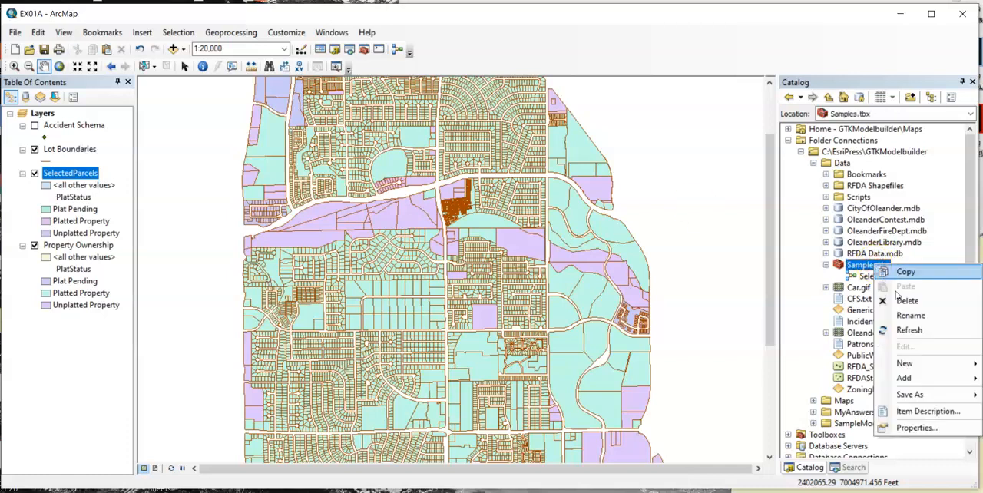
pyautogui.moveTo(910, 364)
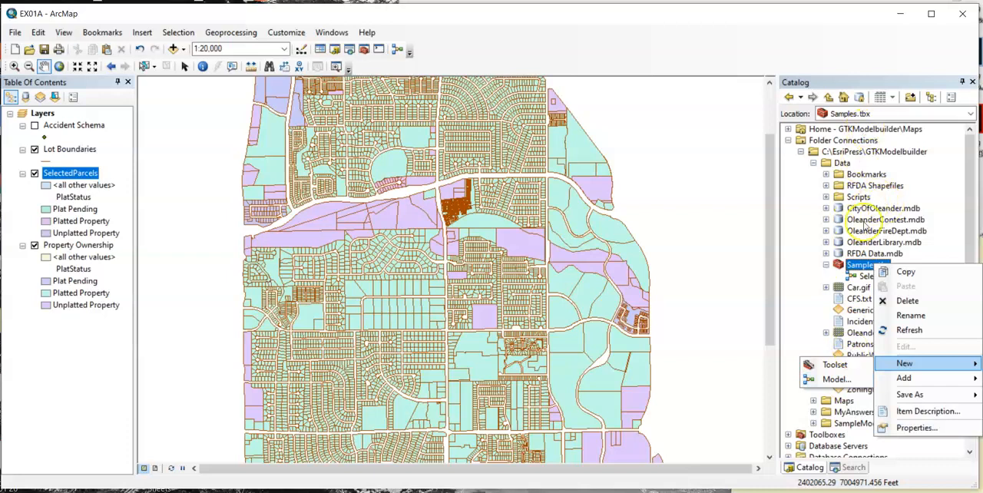
pyautogui.rightClick(860, 265)
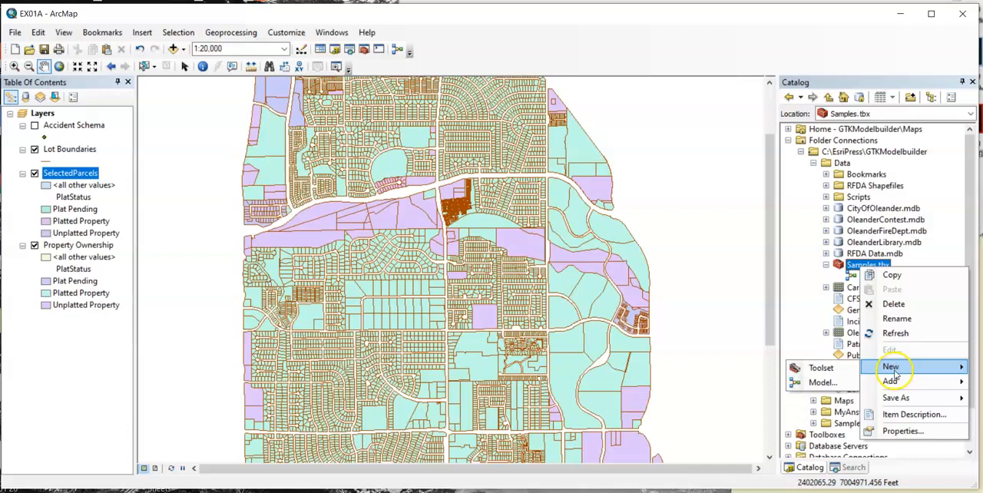
pyautogui.click(849, 60)
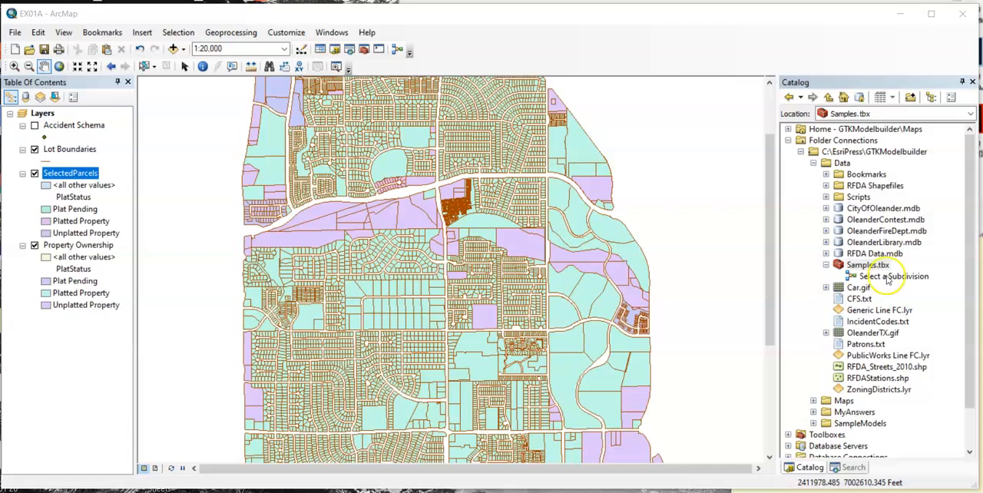
# - Open the Select a Subdivision model for editing, enlarge its window, fit the diagram to it, examine the elements and close the model
pyautogui.click(895, 276)
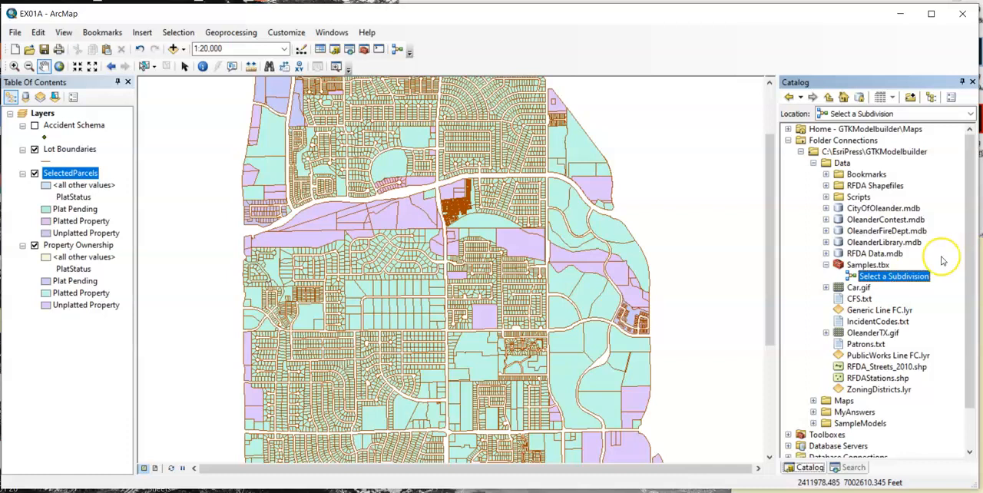
pyautogui.rightClick(888, 277)
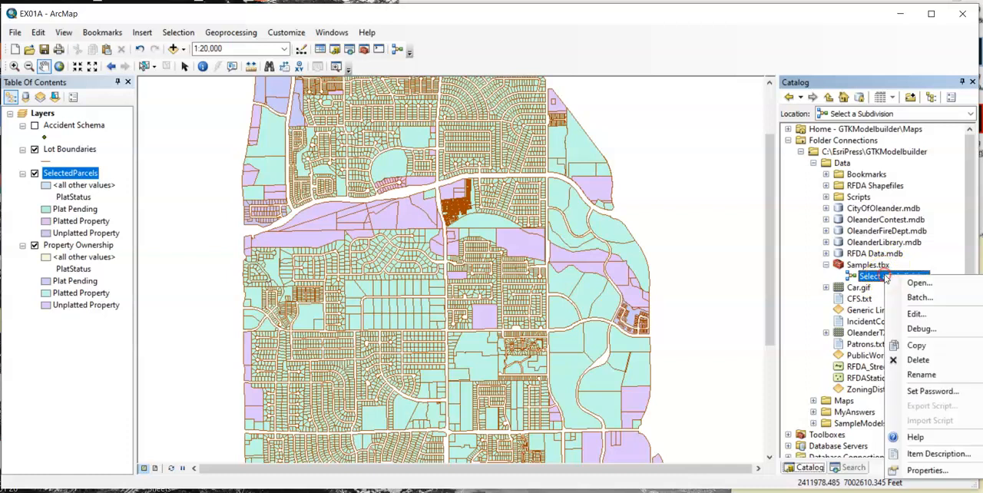
pyautogui.click(922, 314)
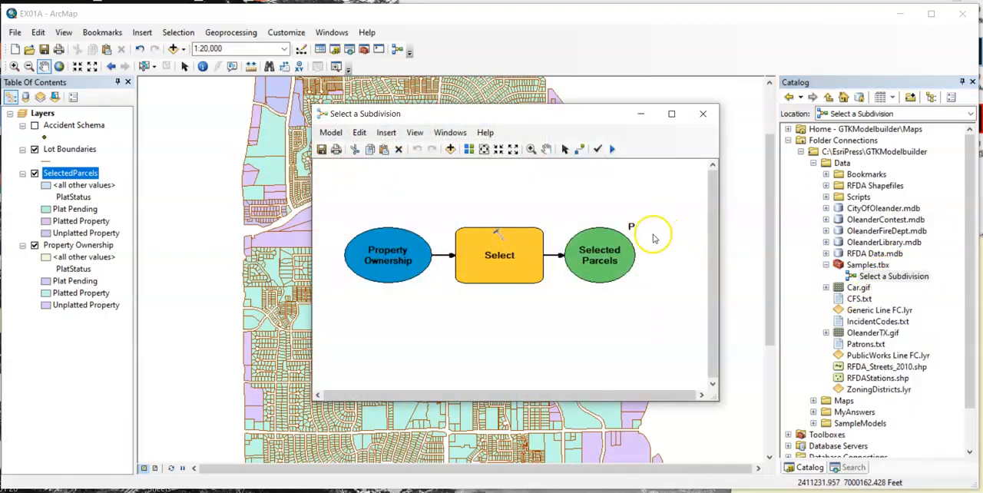
pyautogui.moveTo(312, 400); pyautogui.dragTo(220, 429)
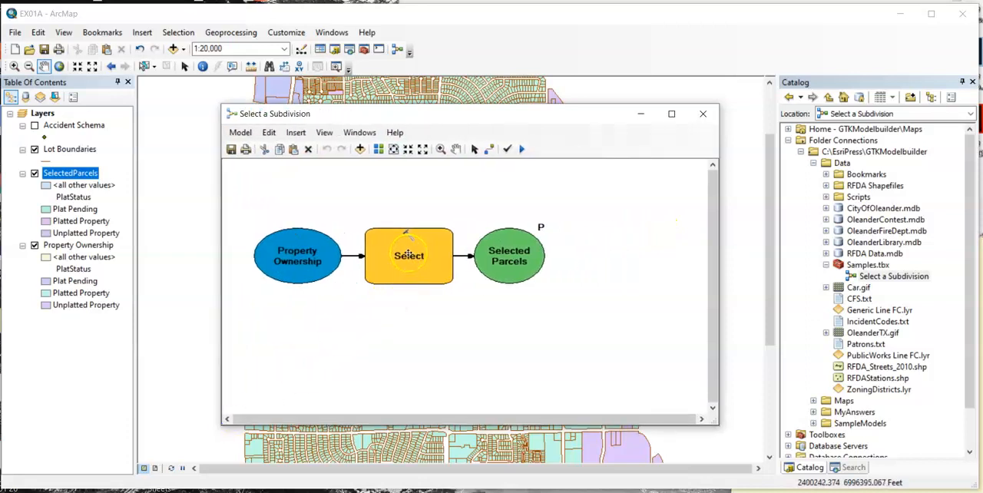
pyautogui.click(392, 150)
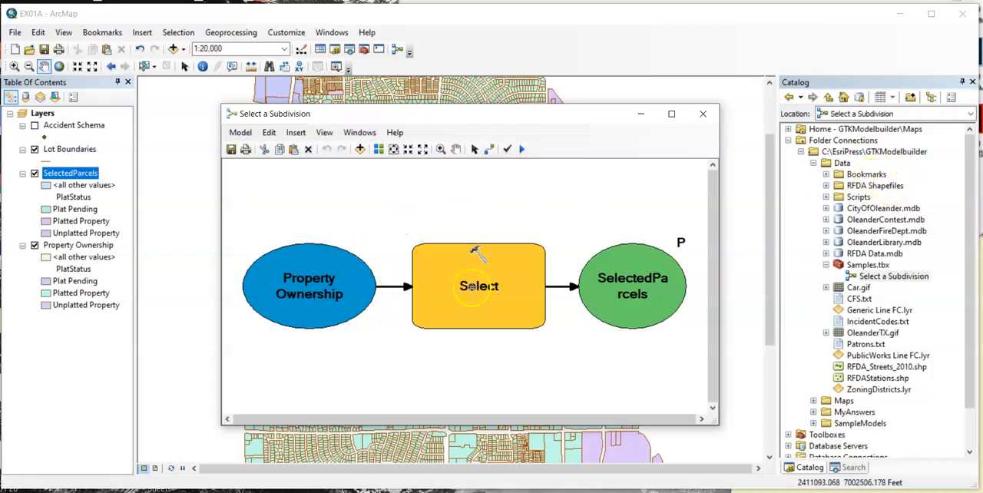
pyautogui.moveTo(476, 283)
pyautogui.click(705, 114)
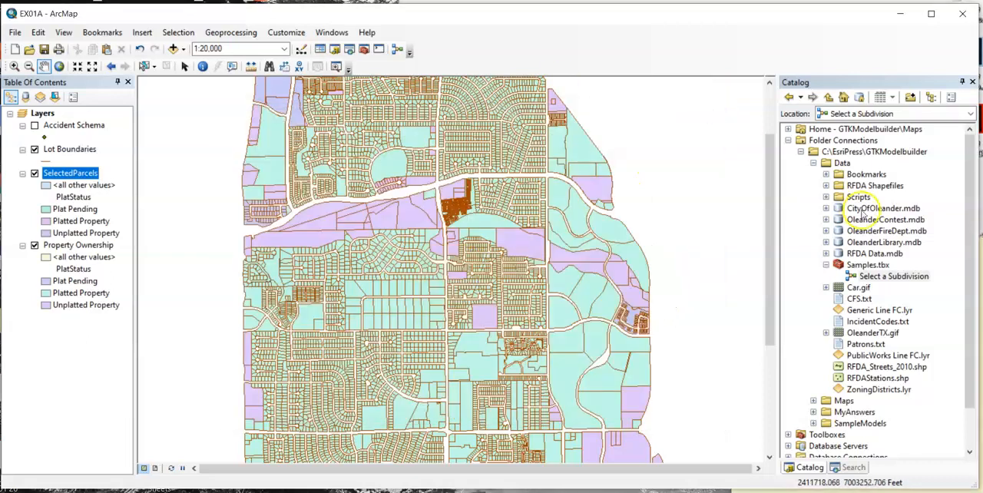
# - Open the EX01B.mxd map document from the Maps folder without saving the changes to EX01A
pyautogui.click(813, 163)
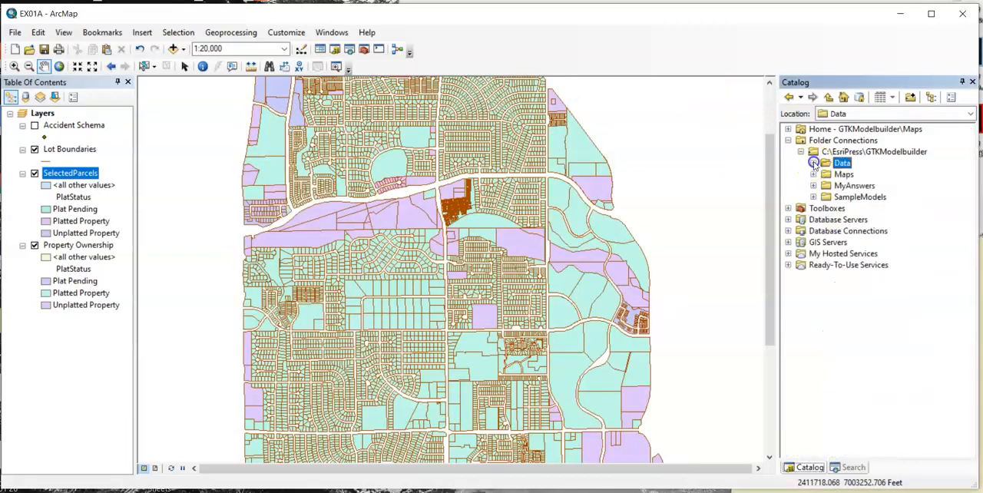
pyautogui.click(813, 174)
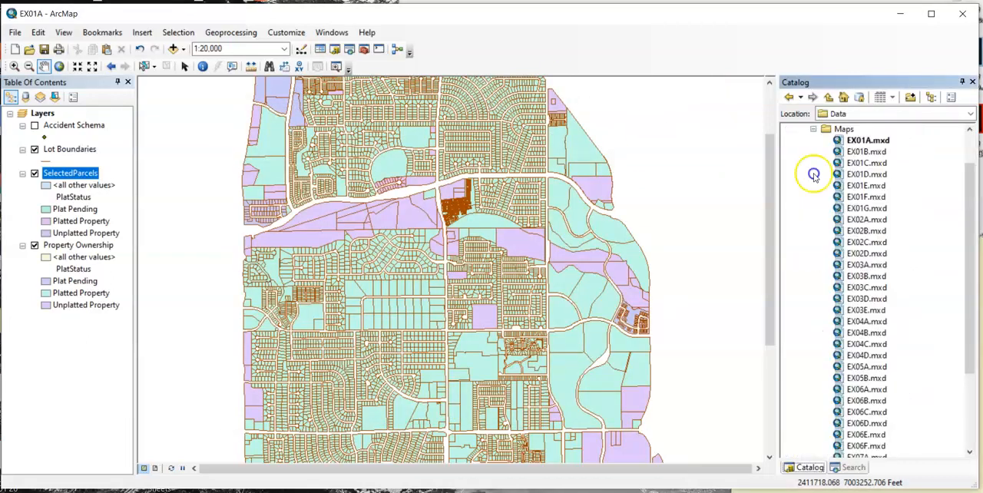
pyautogui.doubleClick(866, 153)
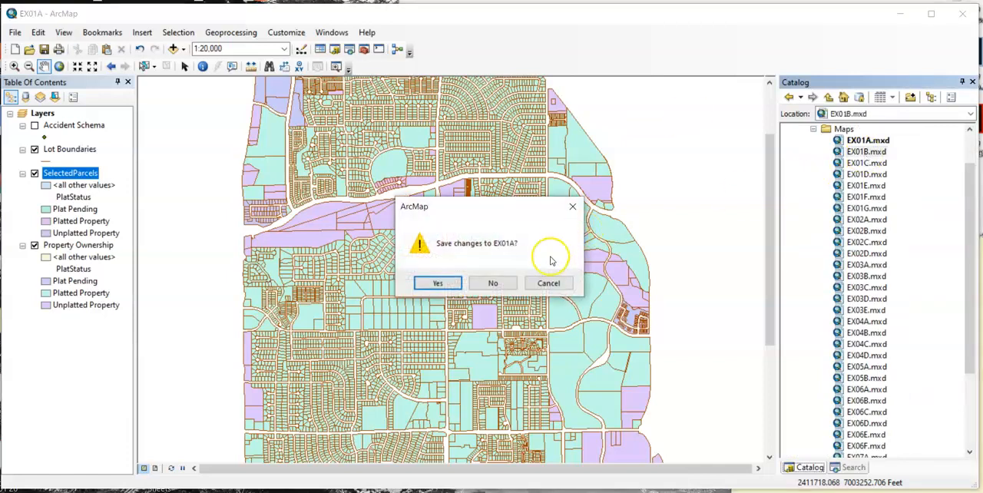
pyautogui.click(494, 284)
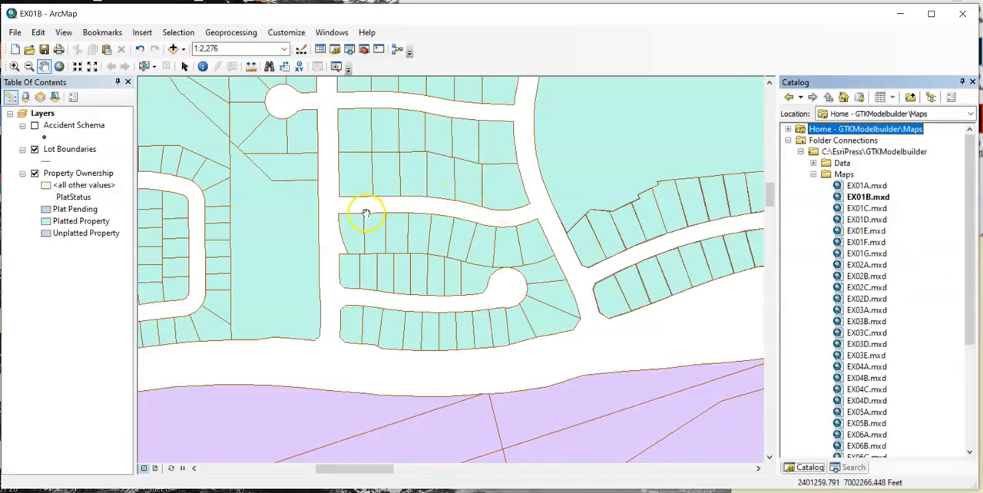
# - Create a new toolbox in the MyAnswers folder and name it GTK Models
pyautogui.click(814, 174)
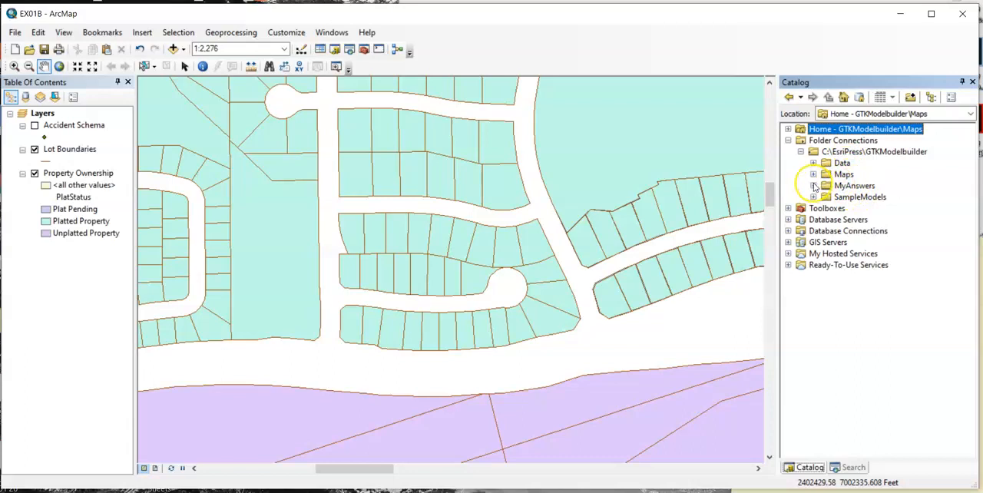
pyautogui.click(814, 185)
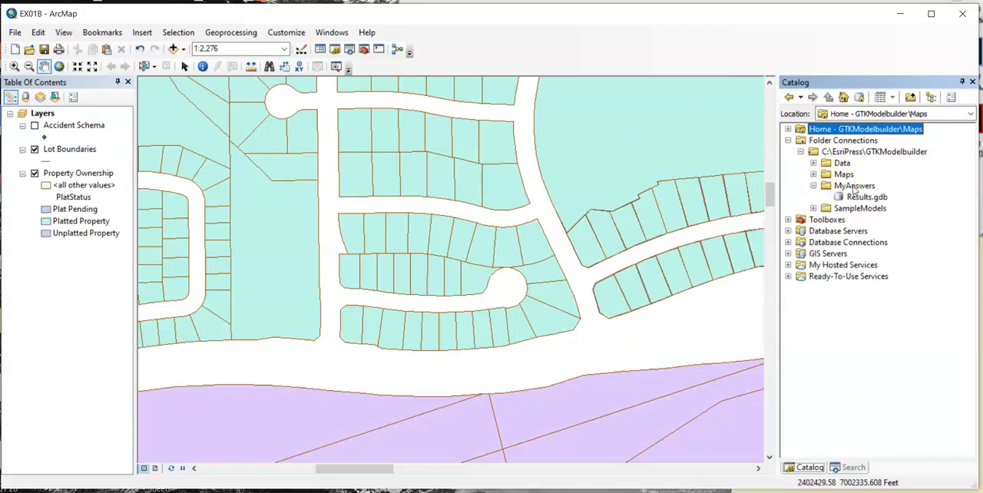
pyautogui.click(854, 186)
pyautogui.rightClick(855, 188)
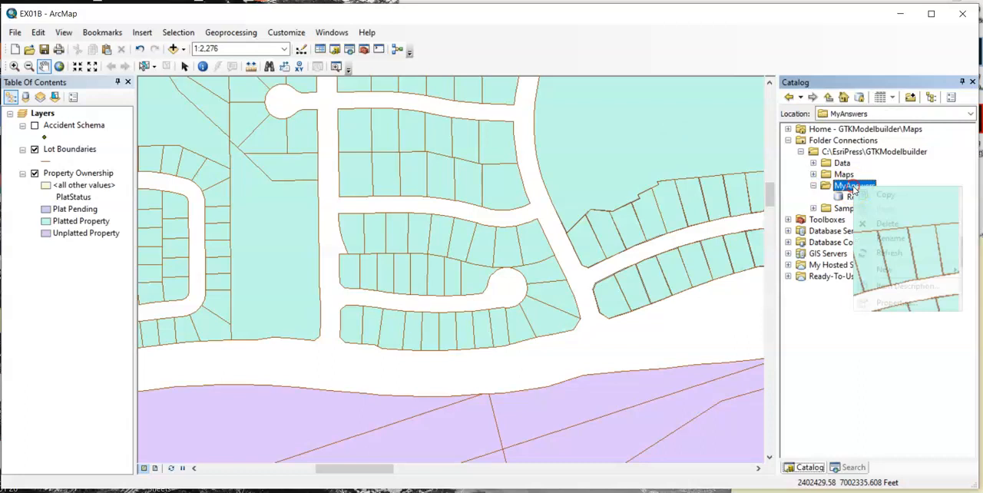
pyautogui.moveTo(891, 269)
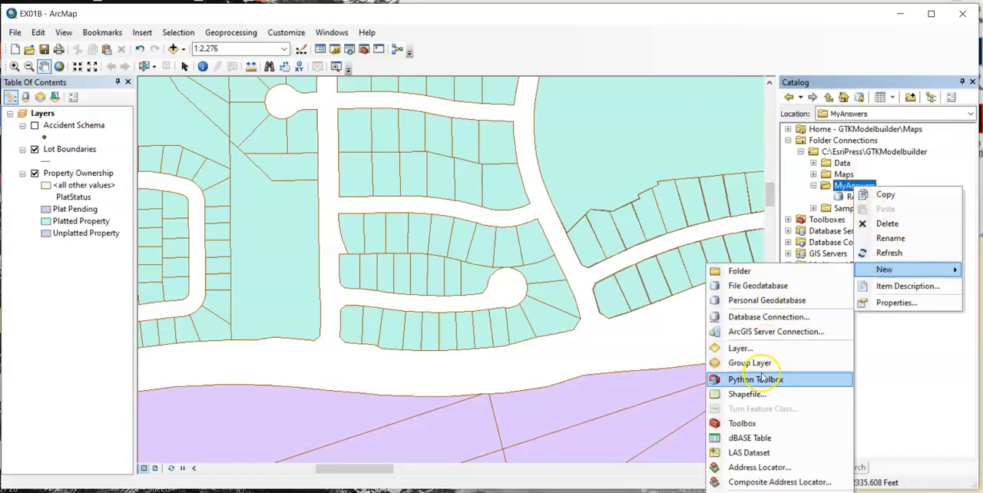
pyautogui.click(762, 423)
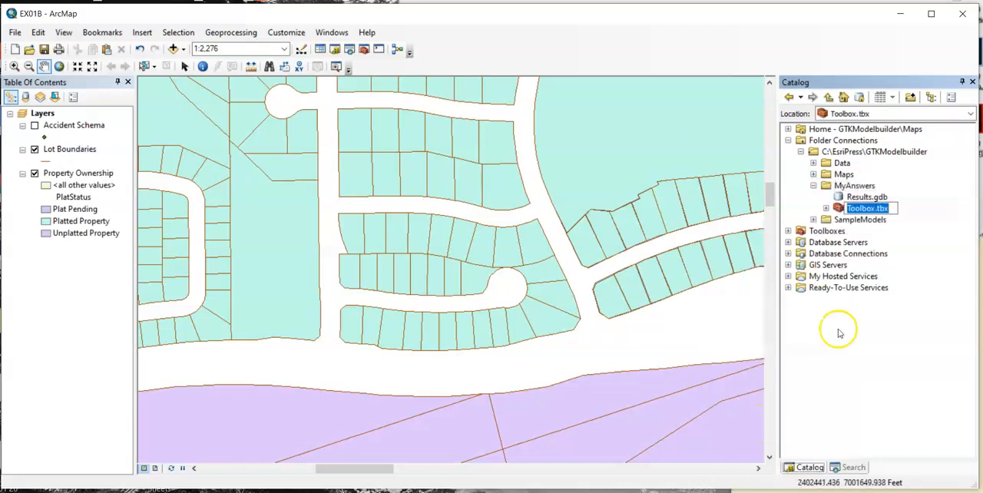
pyautogui.click(876, 208)
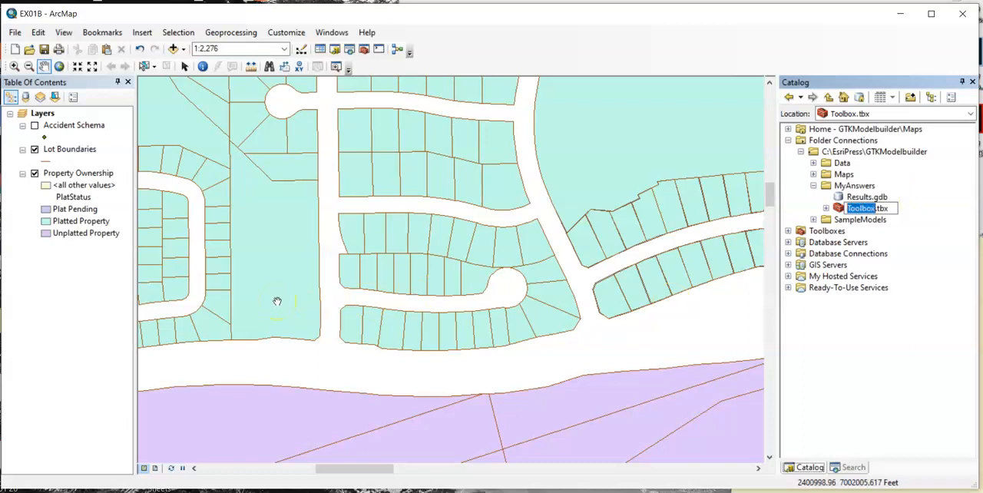
pyautogui.write('GTK M')
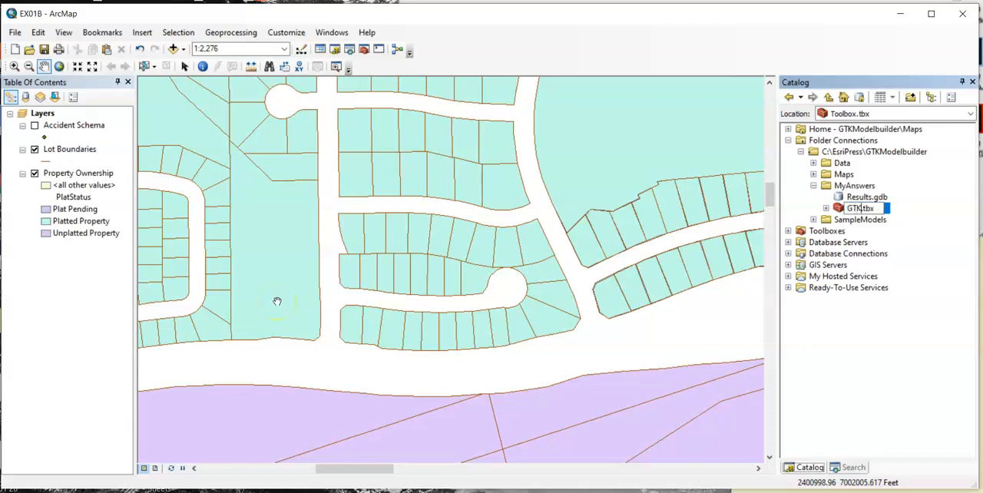
pyautogui.write('odels')
pyautogui.press('Return')
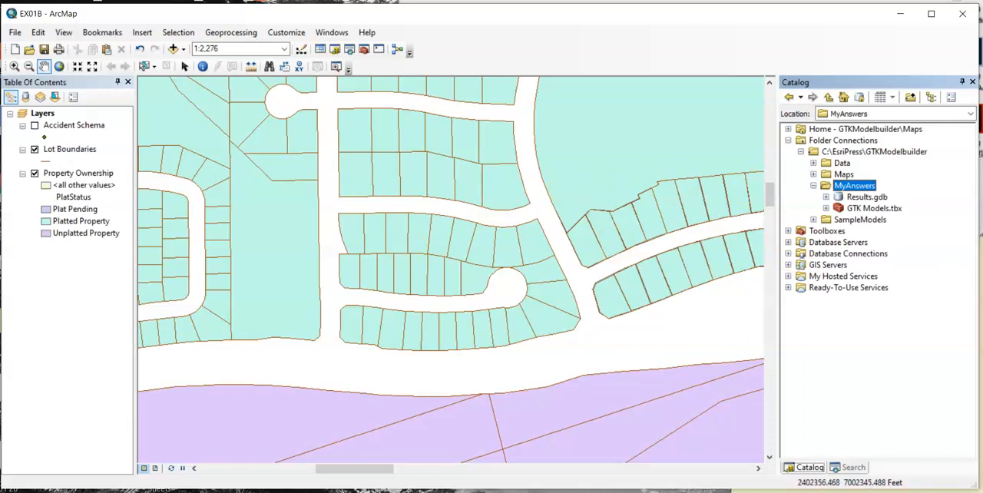
# - Create a new model in the GTK Models toolbox
pyautogui.rightClick(876, 208)
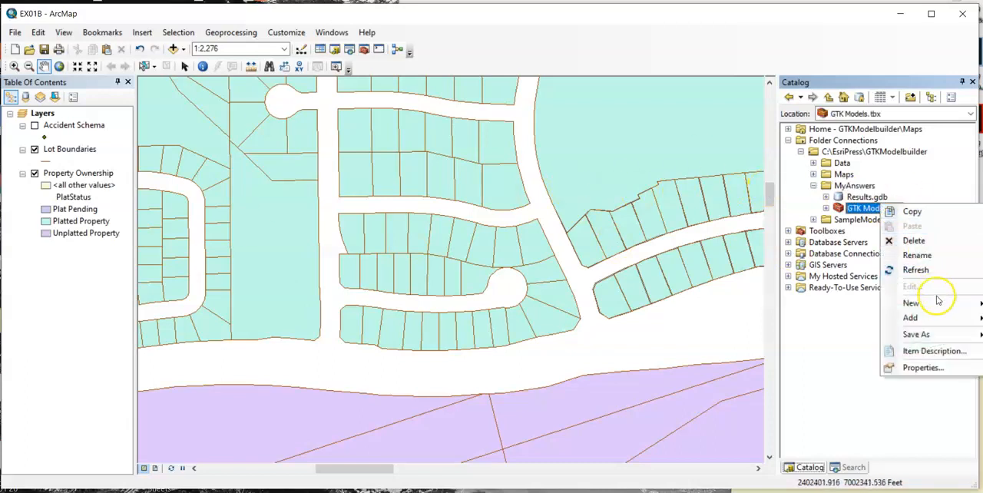
pyautogui.moveTo(937, 302)
pyautogui.click(834, 319)
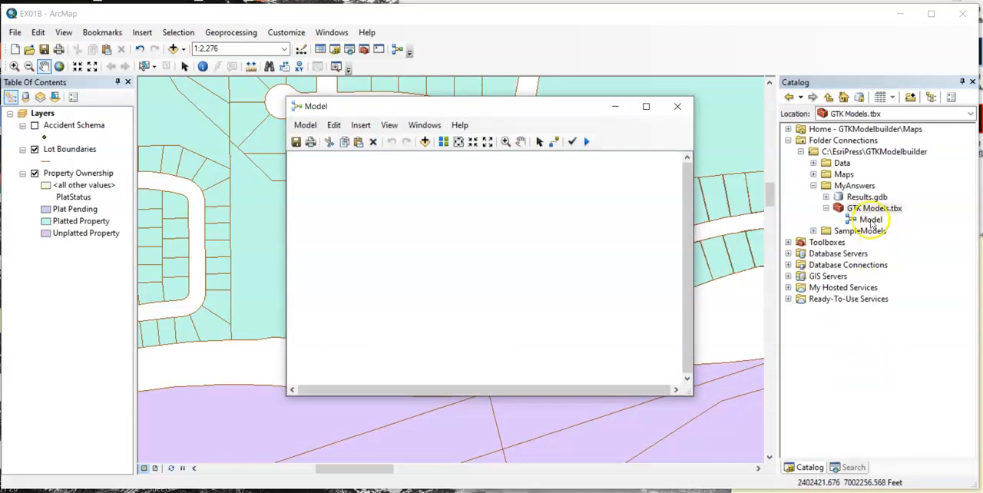
pyautogui.rightClick(871, 221)
pyautogui.click(867, 219)
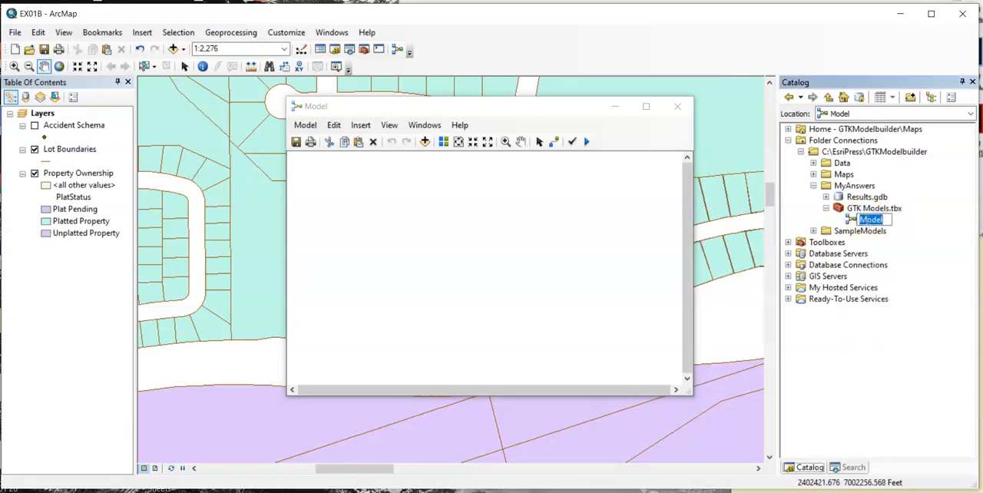
# - In the new model's properties, set the name to CreateNewFC and the label to Create Oleander FC
pyautogui.click(305, 125)
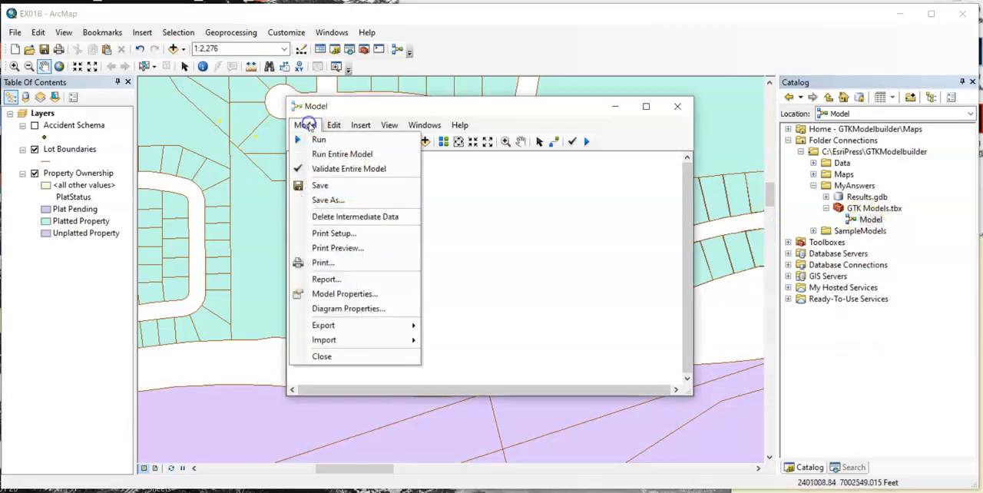
pyautogui.click(355, 294)
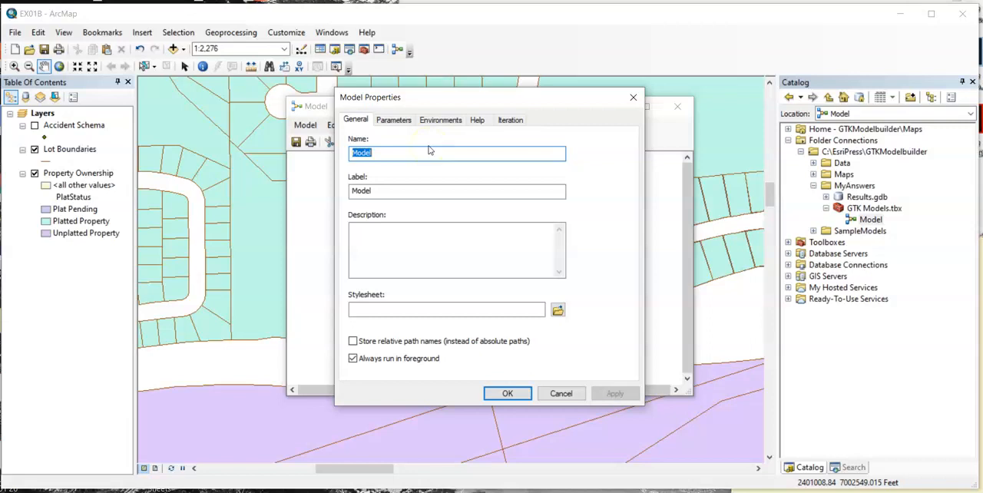
pyautogui.write('Cre')
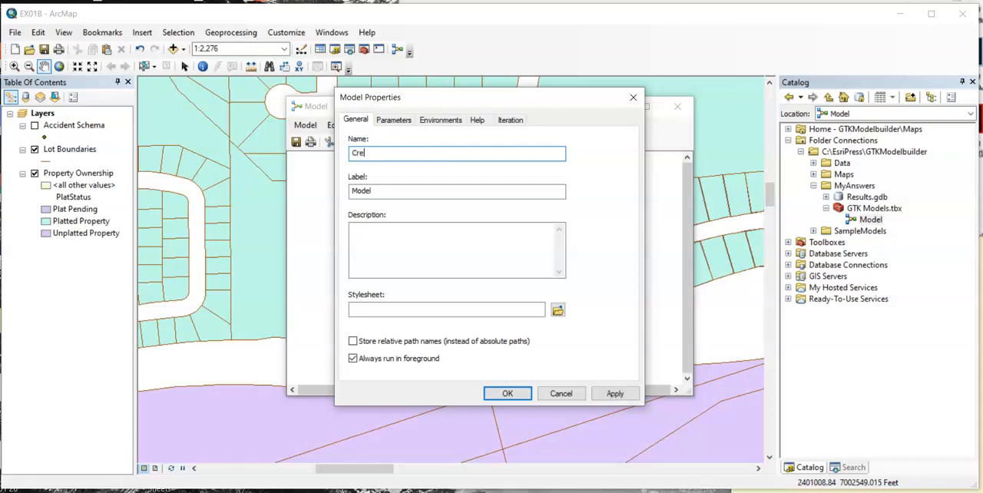
pyautogui.write('ateNewFC')
pyautogui.press('Tab')
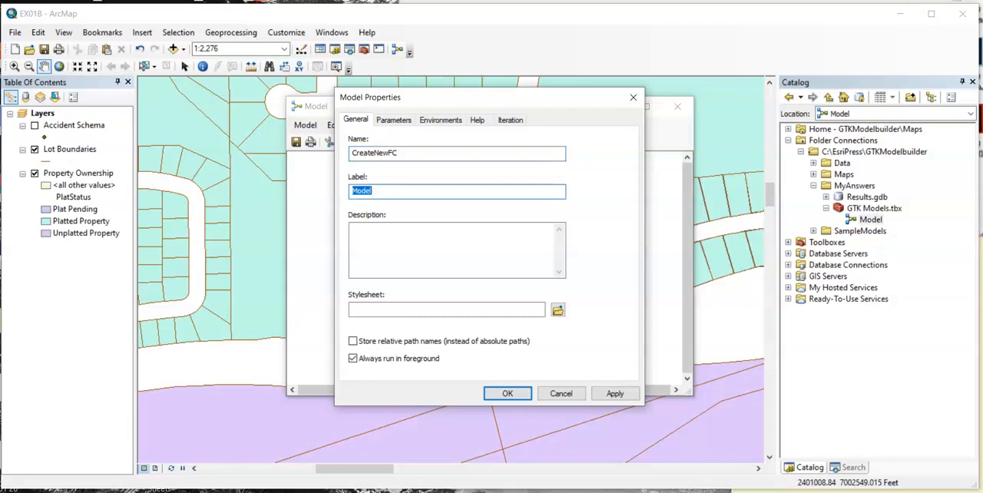
pyautogui.write('Create Oleander FC')
pyautogui.press('Tab')
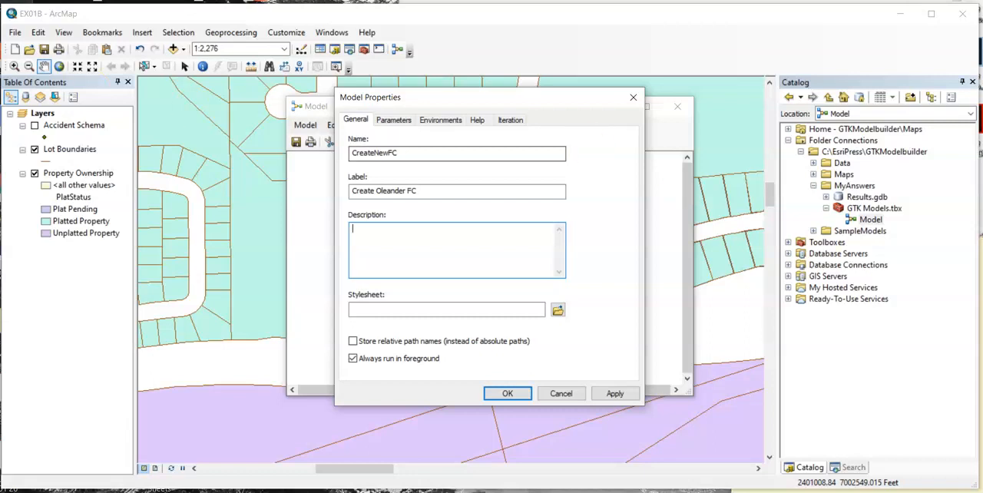
# - Set the model's description to "Create a new feature class with the City of Oleander parameters and spatial reference preset."
pyautogui.write('Create a')
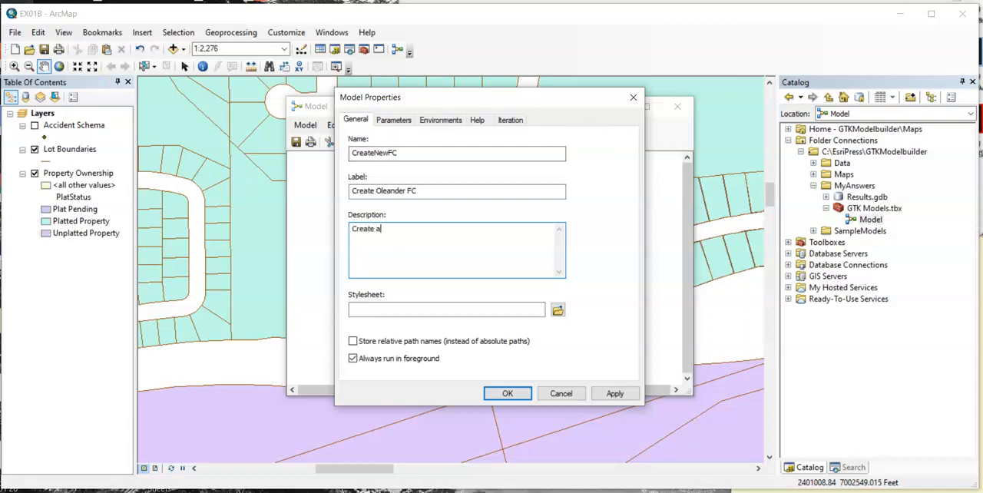
pyautogui.write(' new feature class with the City of')
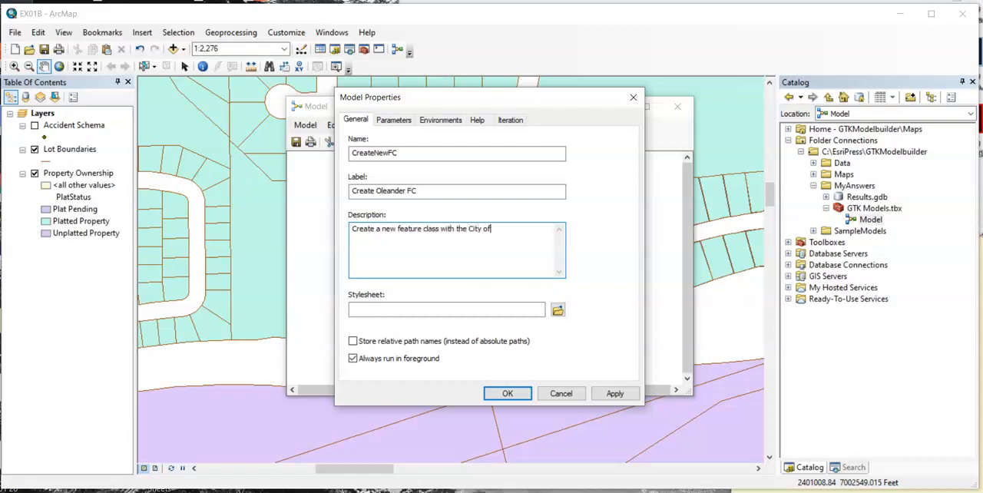
pyautogui.write(' Oleander parameters and spatial ')
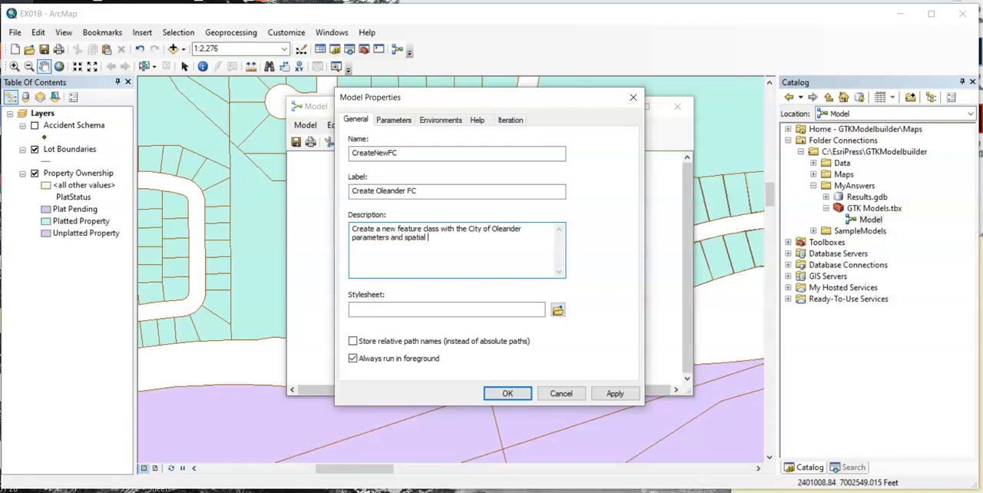
pyautogui.write('reference preset.')
# - Enable storing relative path names in the model properties, accept them and save the model
pyautogui.click(392, 342)
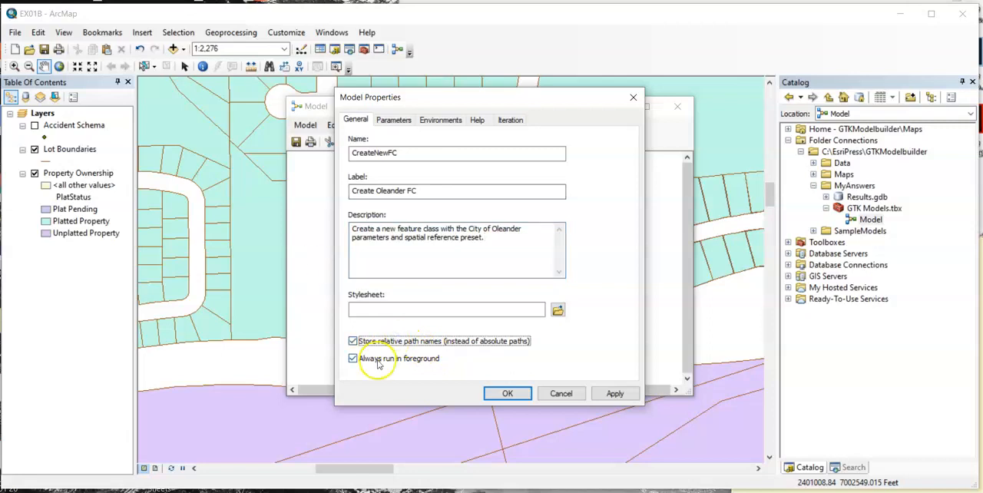
pyautogui.click(509, 394)
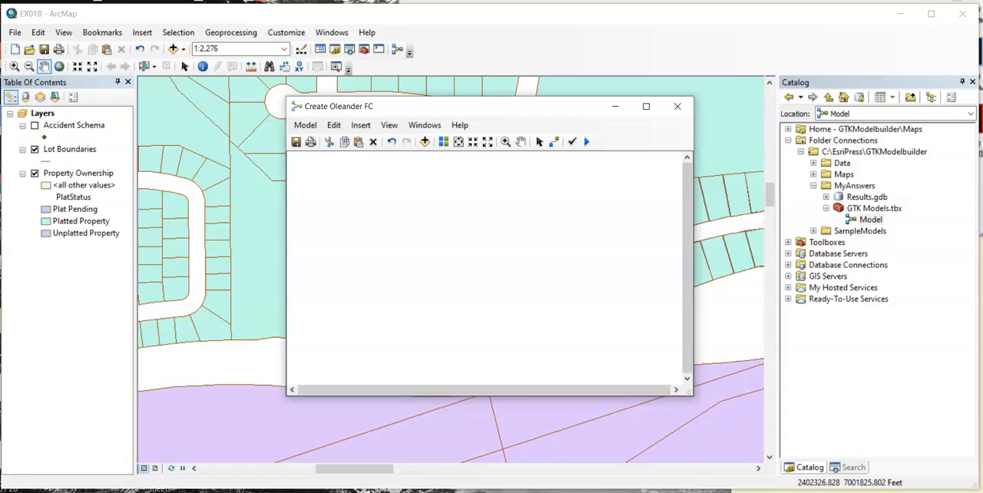
pyautogui.click(296, 143)
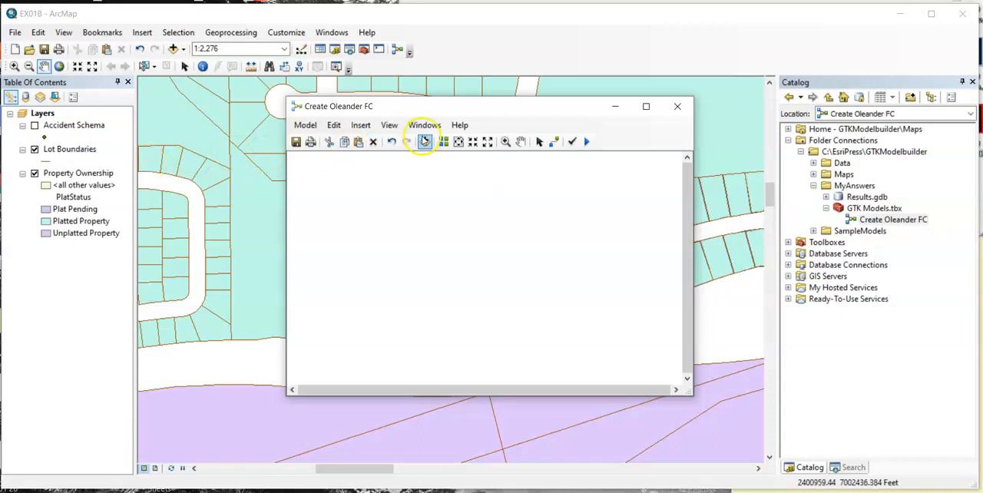
# - Move the model window aside and search for the create feature class tool
pyautogui.moveTo(533, 104); pyautogui.dragTo(437, 102)
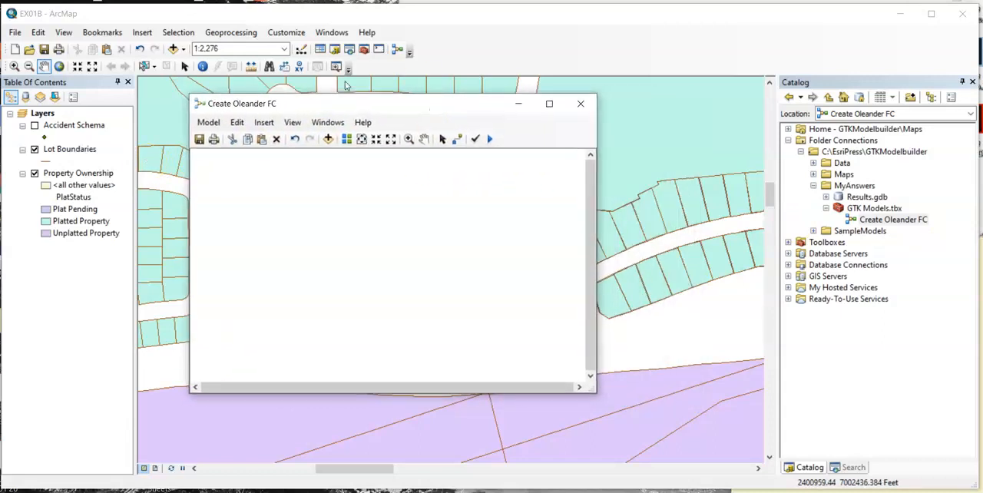
pyautogui.click(854, 468)
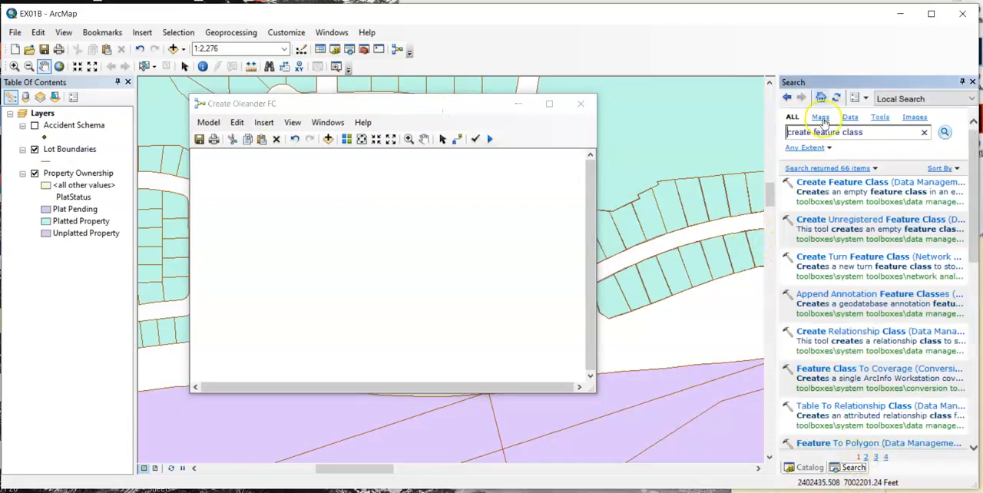
pyautogui.click(926, 133)
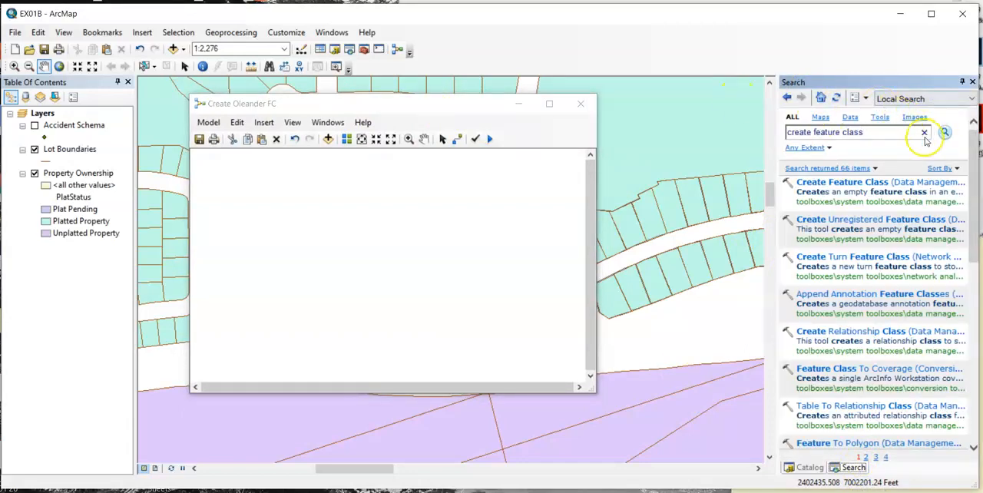
pyautogui.click(972, 81)
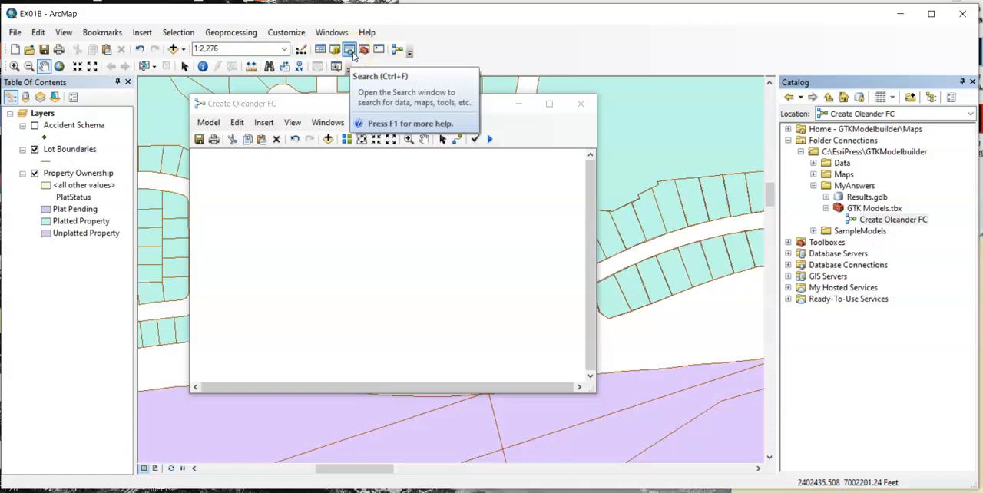
pyautogui.click(352, 53)
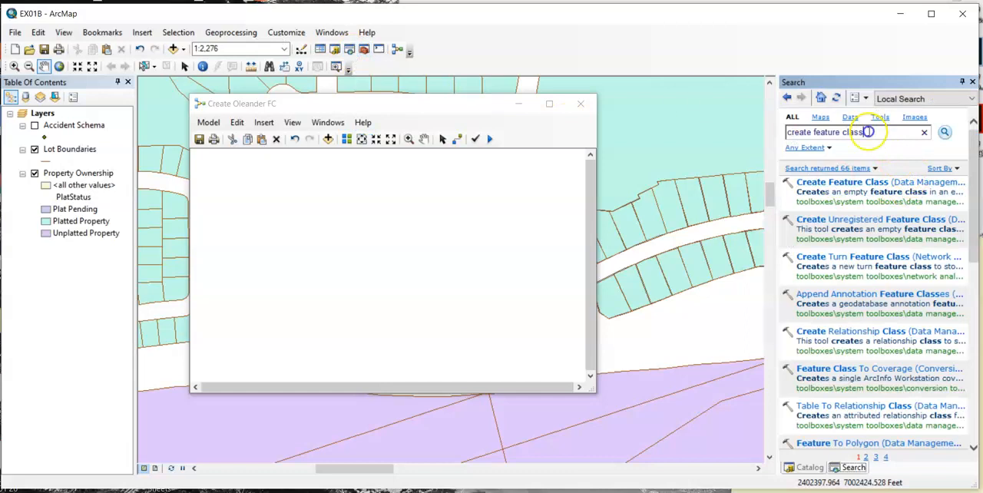
pyautogui.moveTo(867, 132); pyautogui.dragTo(785, 132)
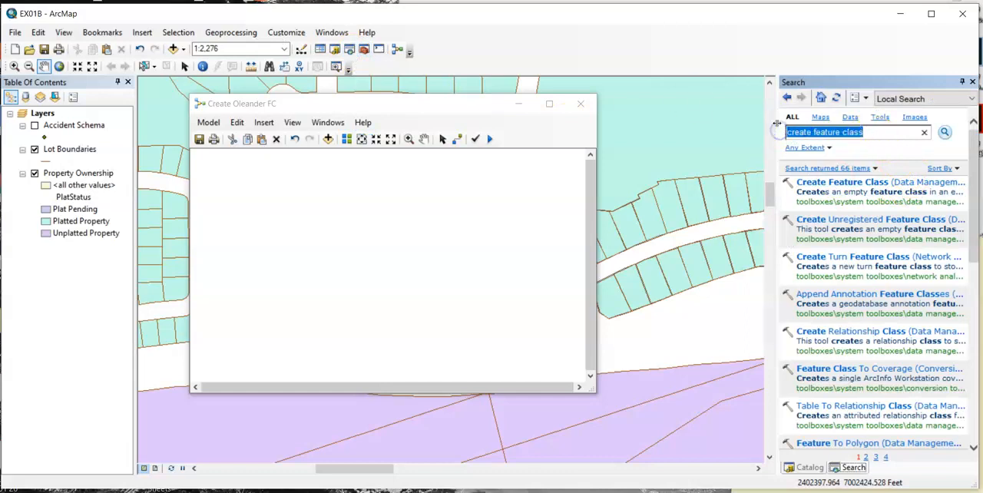
pyautogui.press('BackSpace')
pyautogui.write('create')
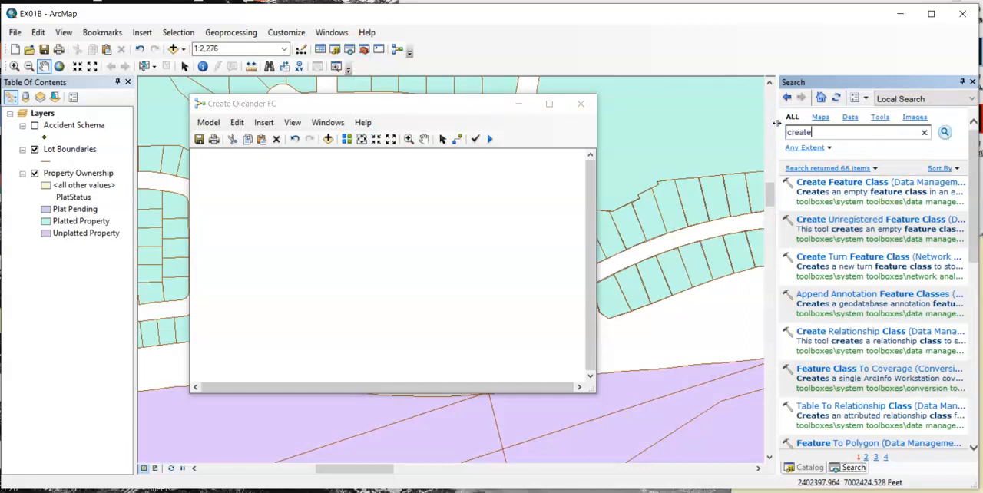
pyautogui.write(' feature class')
pyautogui.press('Home')
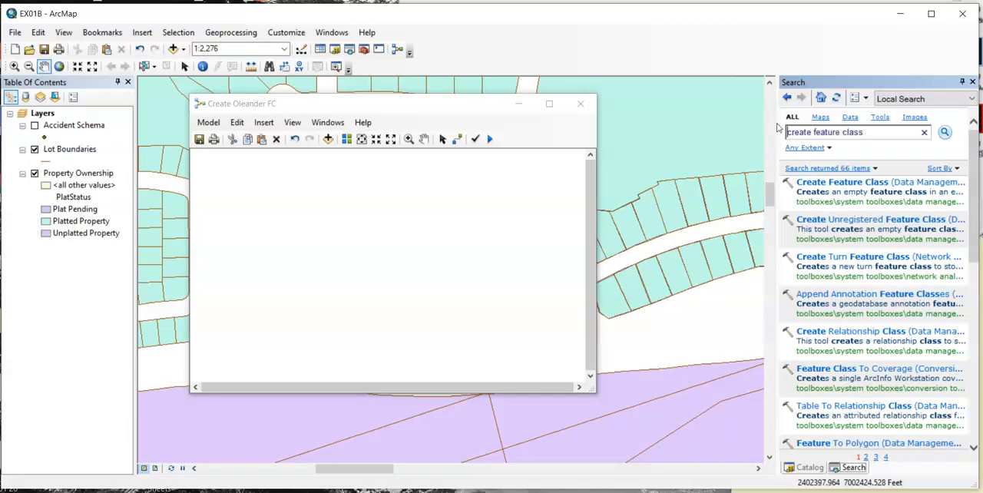
# - Open the Create Feature Class tool, review its location, name, geometry type and template parameters, and close it without running it
pyautogui.click(865, 187)
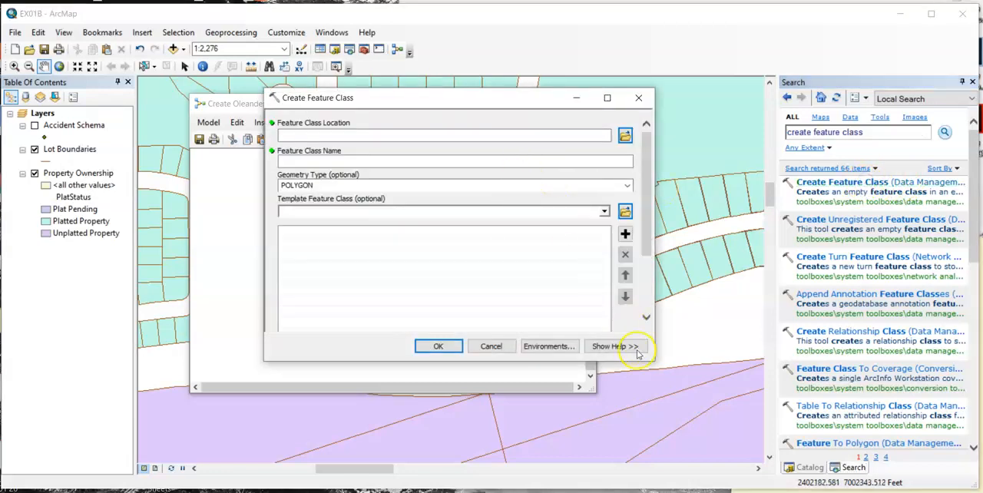
pyautogui.moveTo(651, 359); pyautogui.dragTo(655, 466)
pyautogui.moveTo(549, 98); pyautogui.dragTo(554, 35)
pyautogui.click(372, 70)
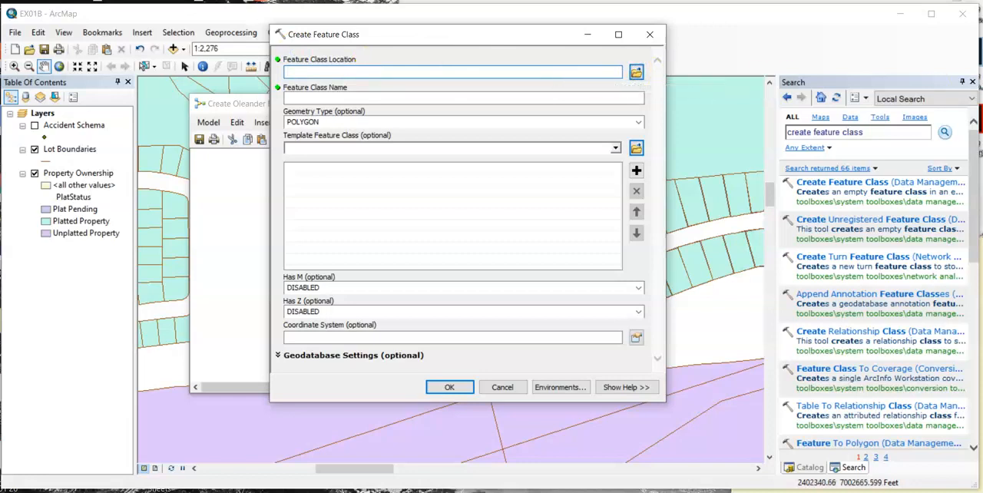
pyautogui.click(420, 97)
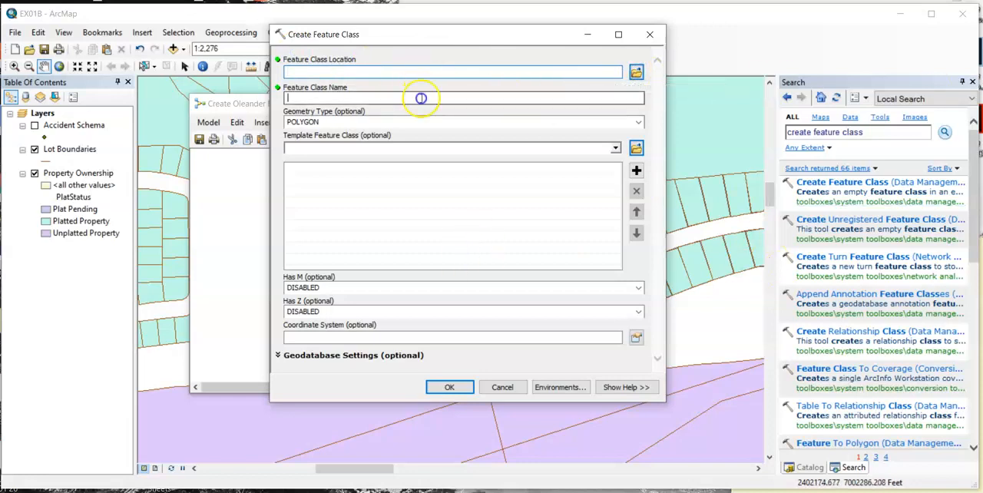
pyautogui.click(637, 123)
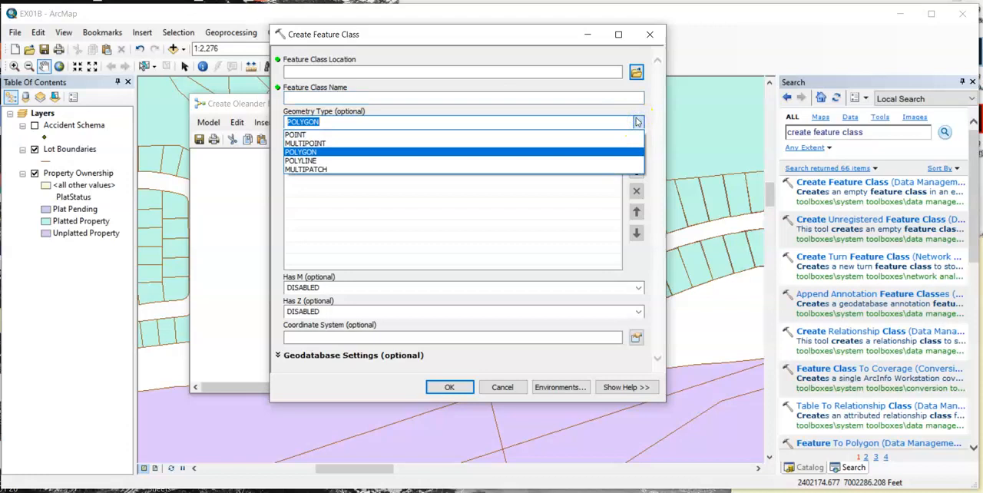
pyautogui.click(638, 123)
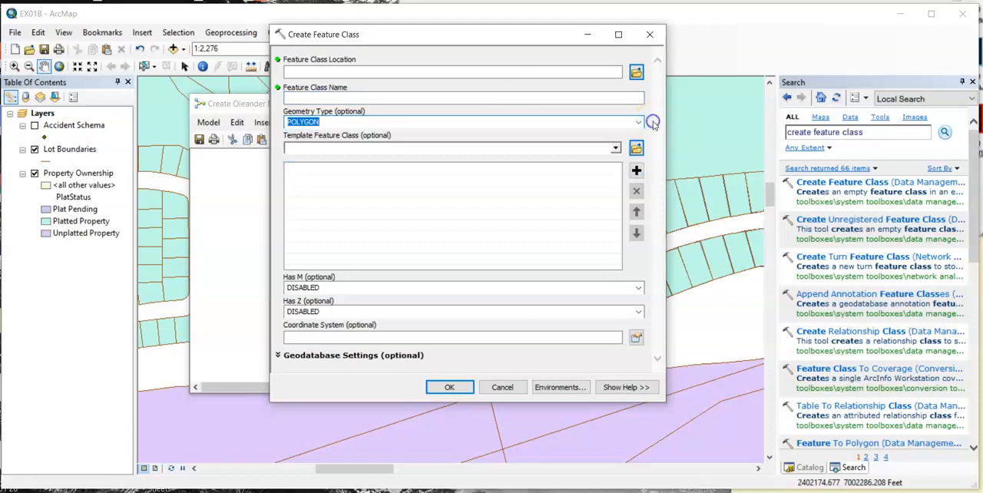
pyautogui.click(606, 148)
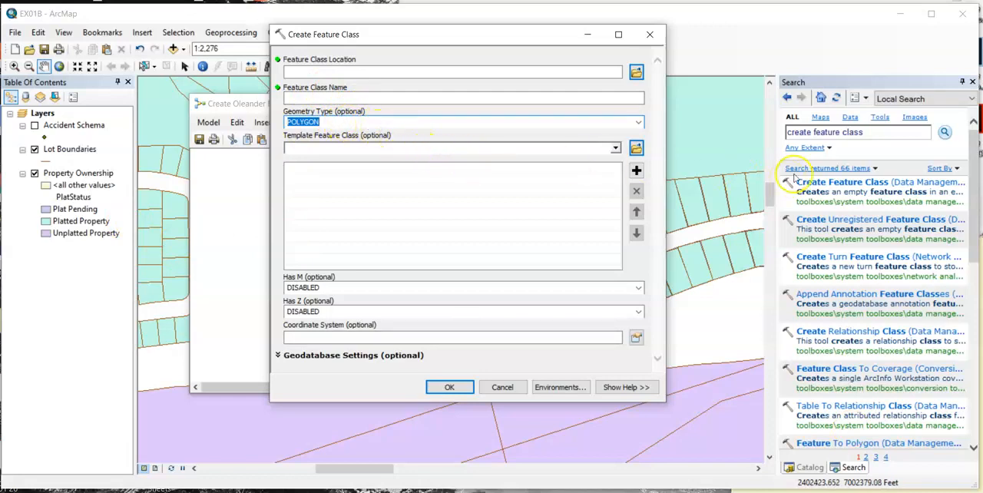
pyautogui.click(649, 36)
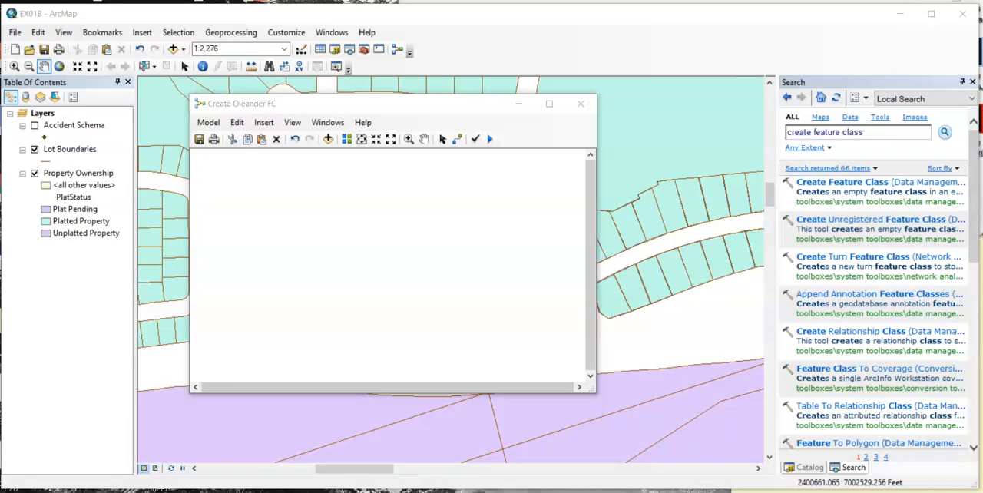
# - Open the EX01C.mxd map document from the Maps folder
pyautogui.click(808, 467)
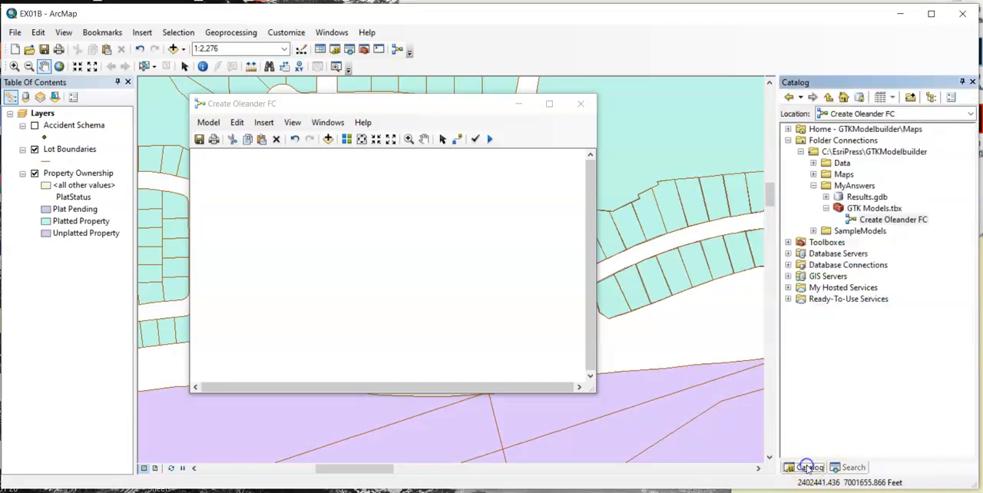
pyautogui.click(813, 174)
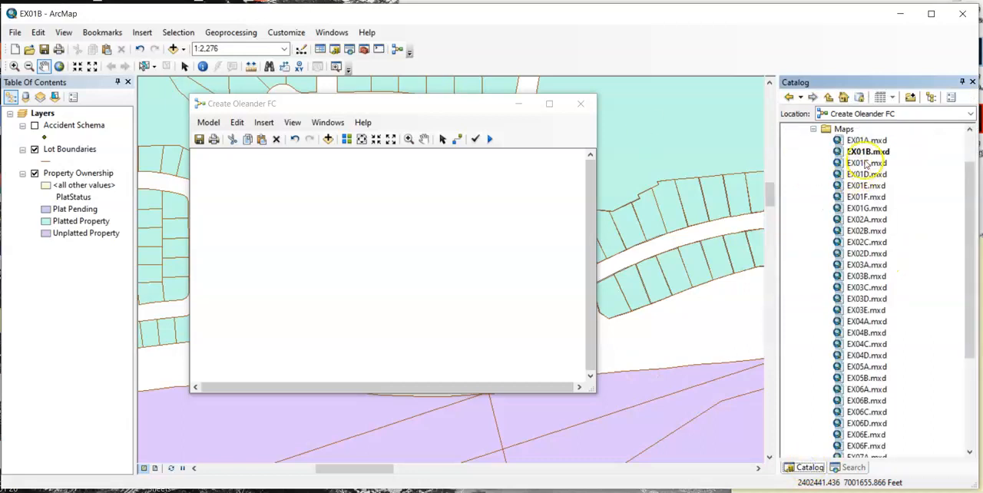
pyautogui.doubleClick(866, 163)
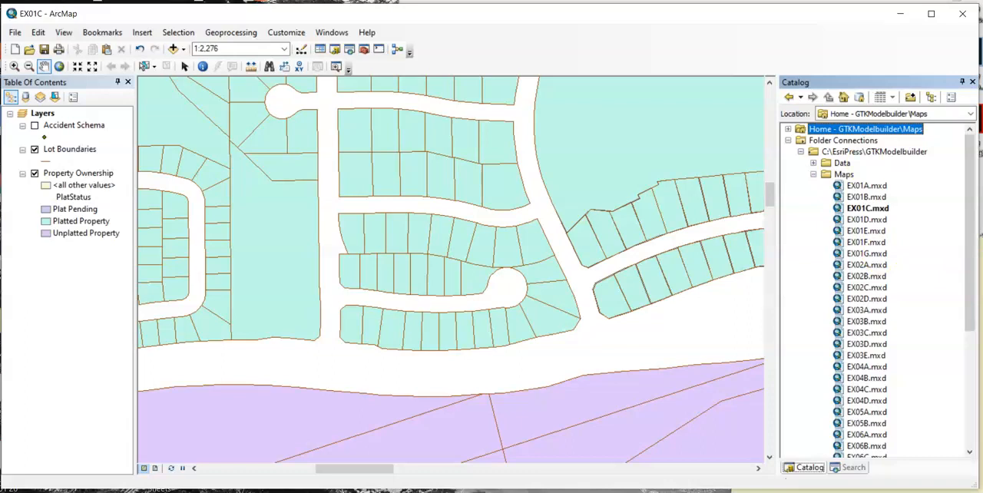
# - Open the Create Oleander FC model in the GTK Models toolbox for editing and add the Create Feature Class tool to it
pyautogui.click(813, 174)
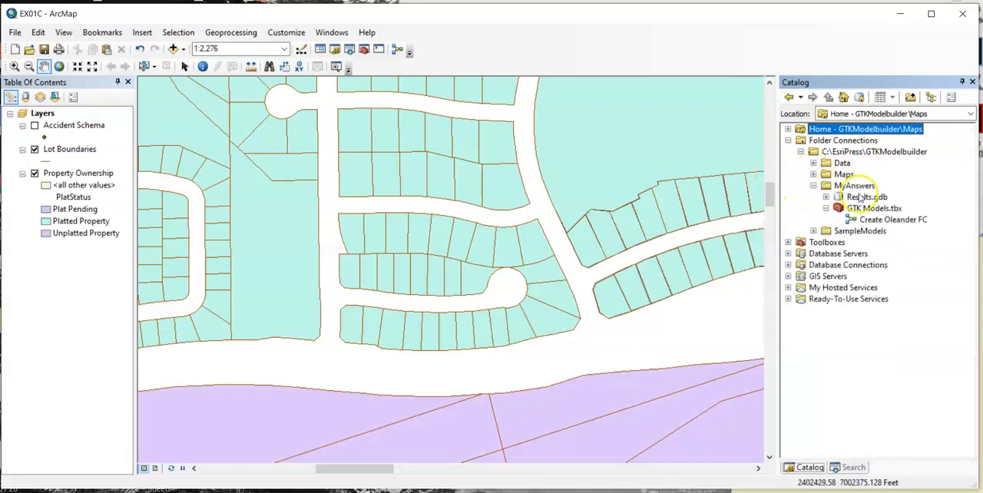
pyautogui.rightClick(907, 221)
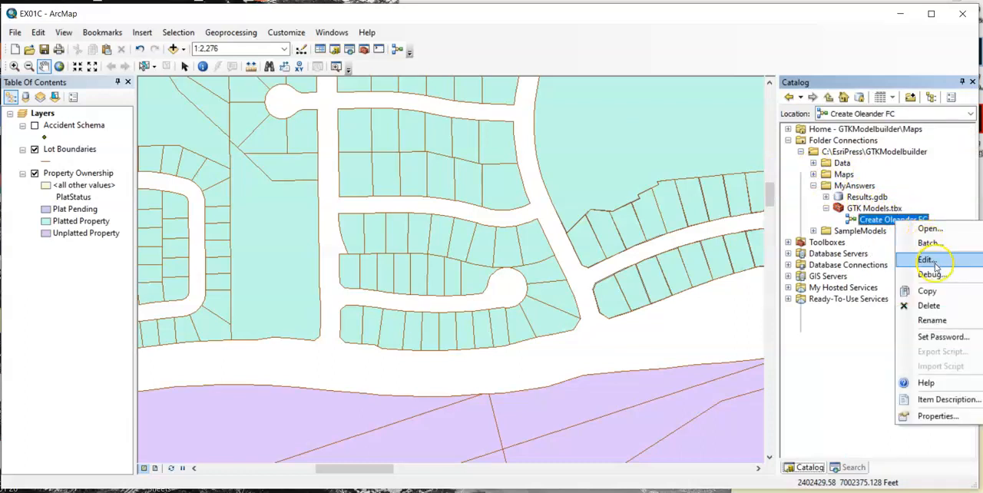
pyautogui.click(927, 260)
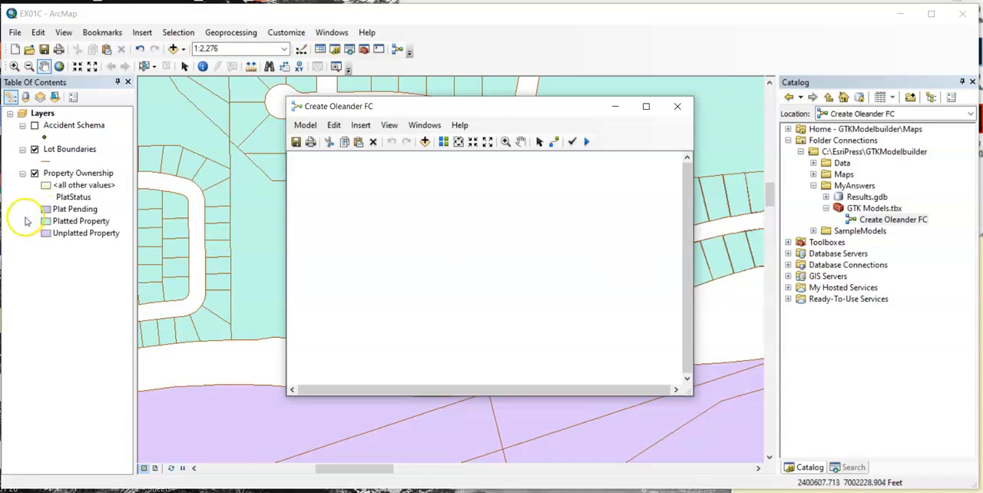
pyautogui.click(851, 467)
pyautogui.moveTo(825, 186); pyautogui.dragTo(491, 260)
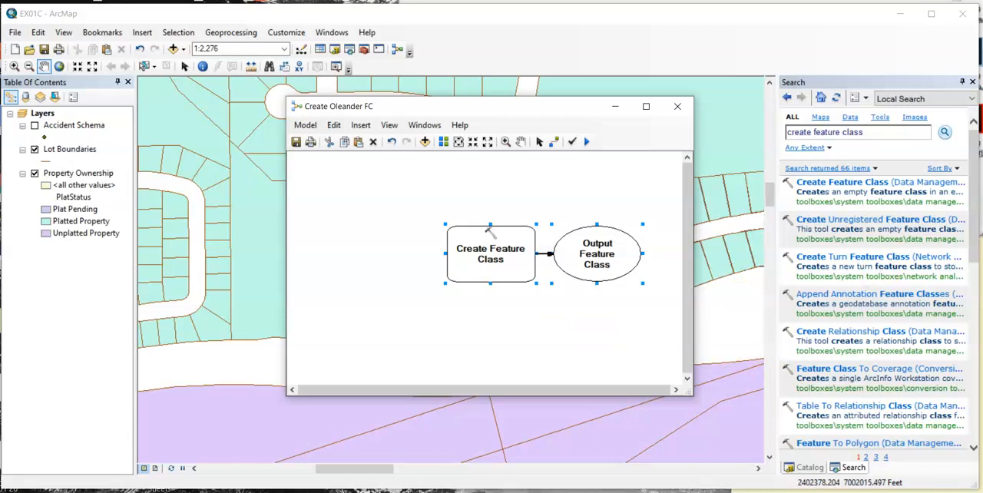
# - Open the model's Create Feature Class parameters and set the feature class location to Results.gdb in the MyAnswers folder
pyautogui.doubleClick(479, 256)
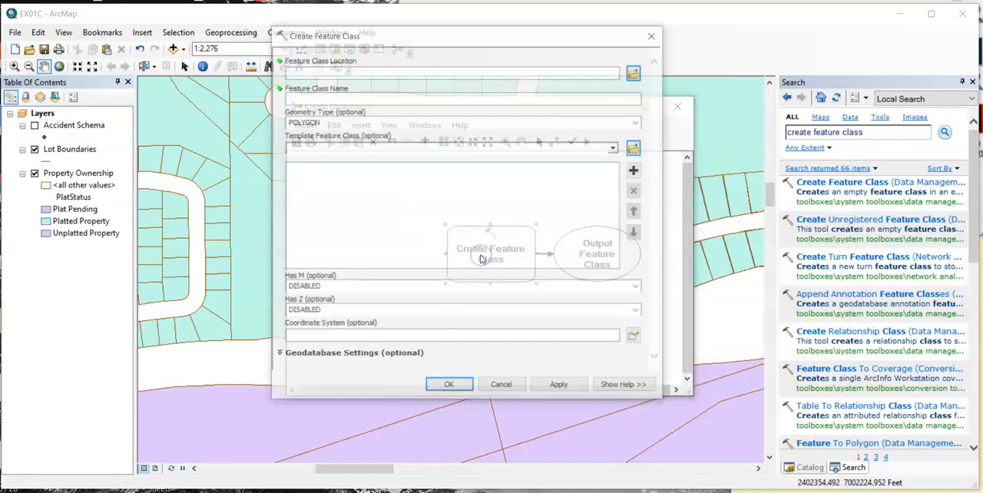
pyautogui.click(490, 73)
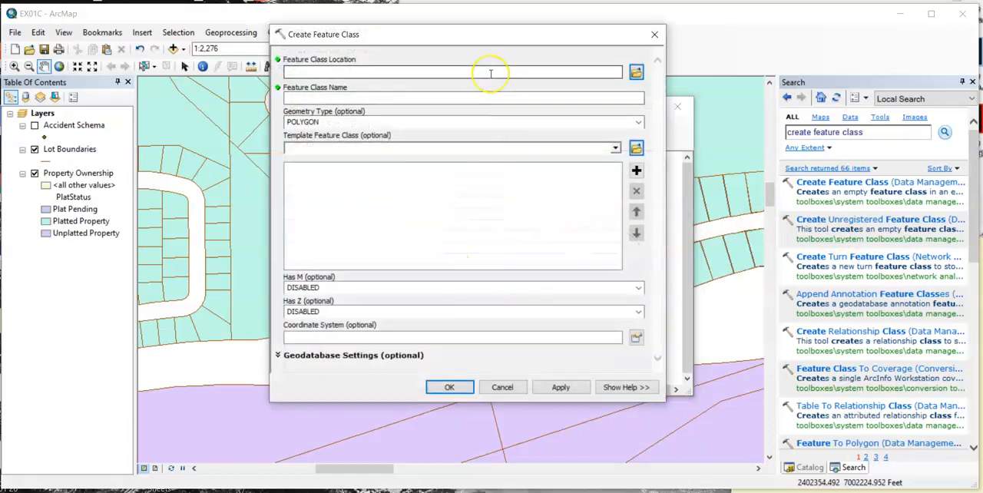
pyautogui.click(638, 71)
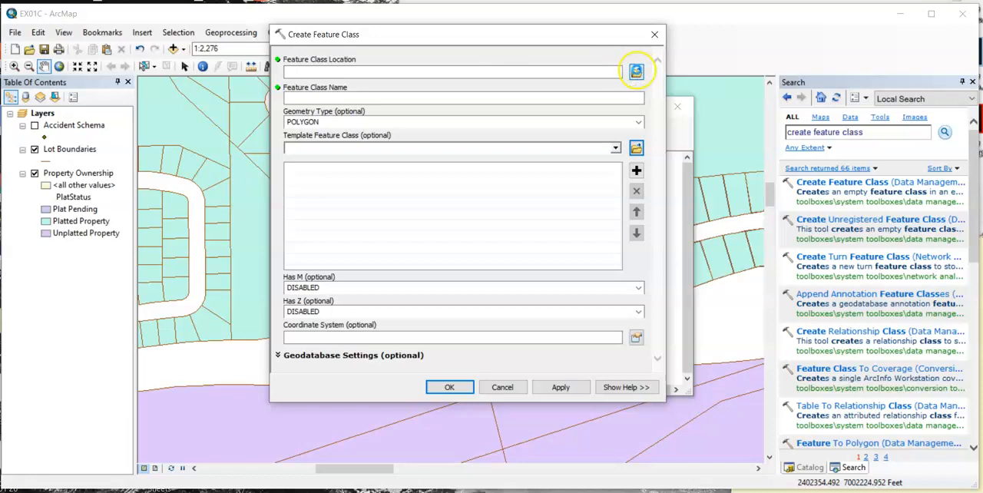
pyautogui.click(448, 134)
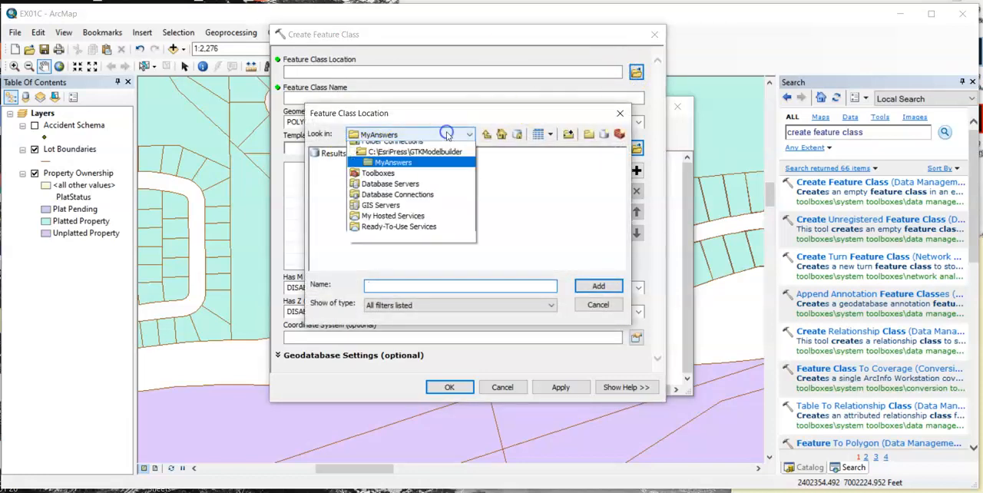
pyautogui.click(486, 134)
pyautogui.click(486, 135)
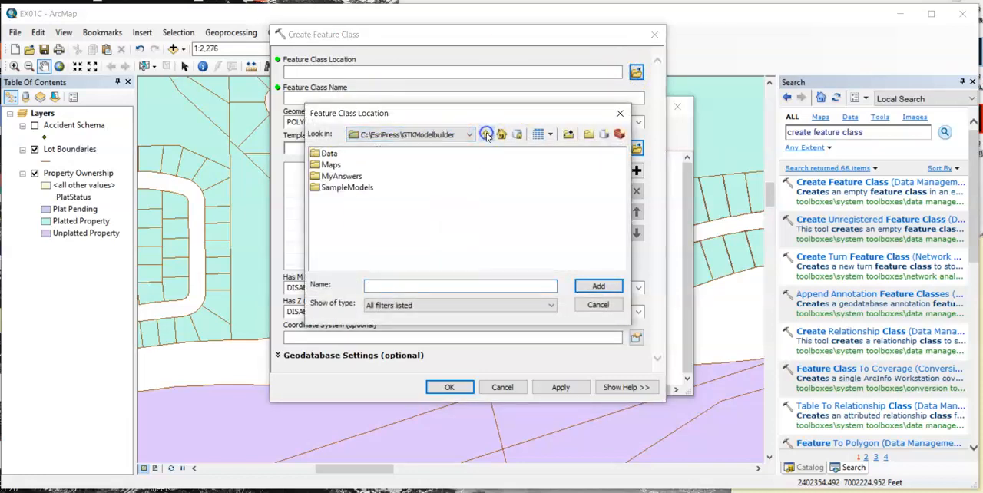
pyautogui.click(487, 134)
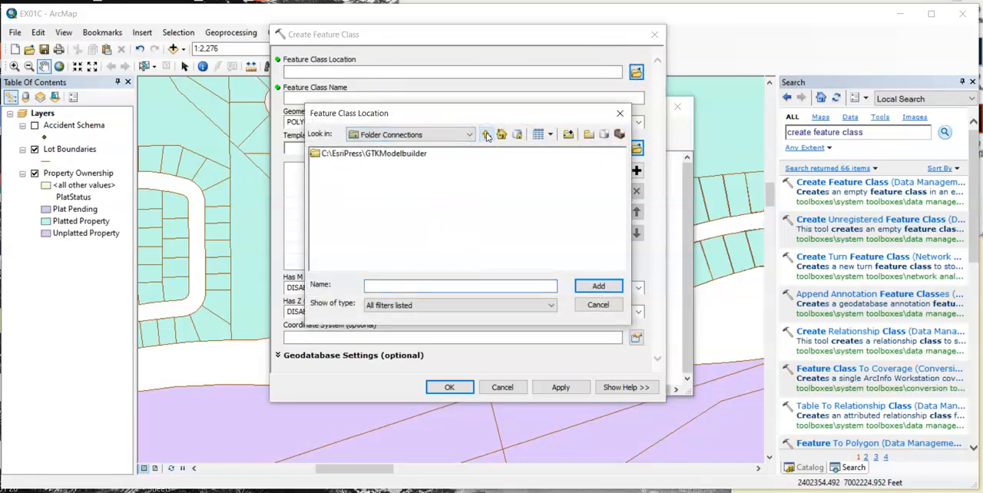
pyautogui.doubleClick(403, 156)
pyautogui.click(353, 177)
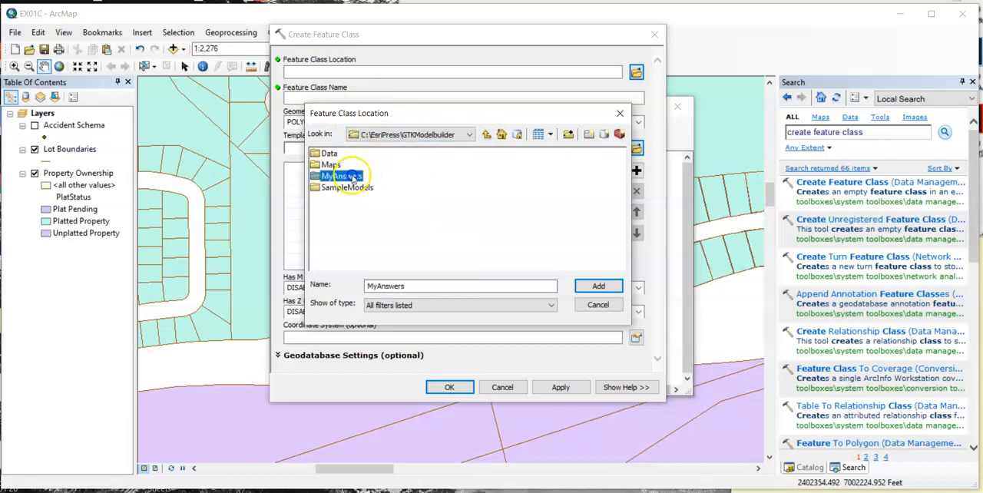
pyautogui.doubleClick(352, 177)
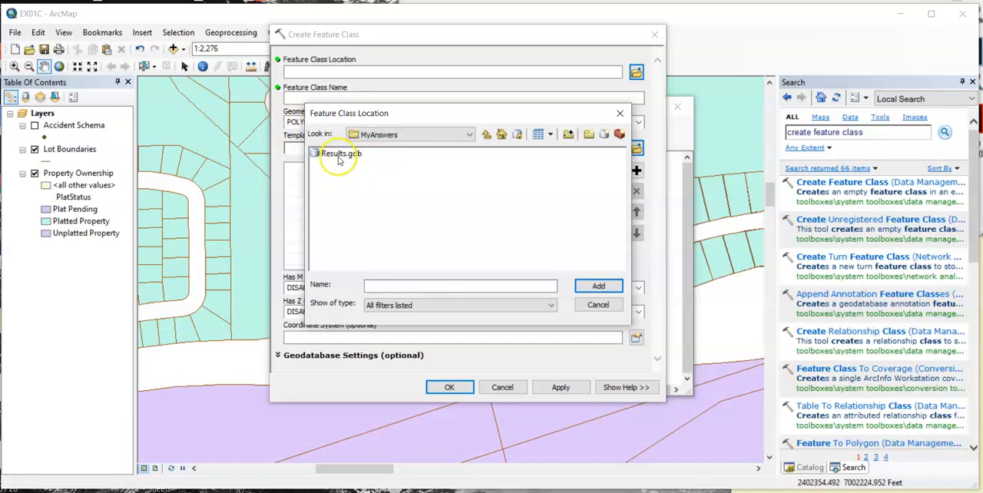
pyautogui.click(343, 155)
pyautogui.click(598, 286)
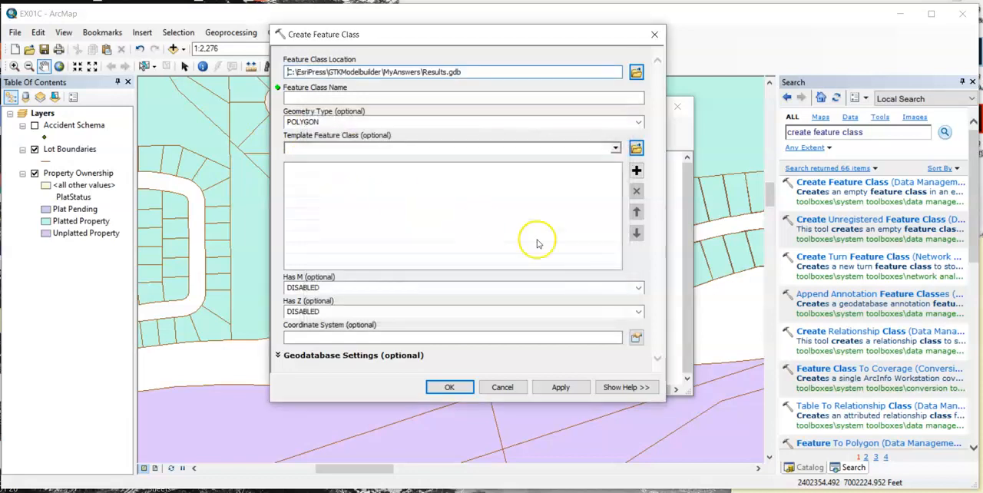
# - Define the new feature class as PD_1234 with POINT geometry and Accident Schema as its template
pyautogui.click(390, 99)
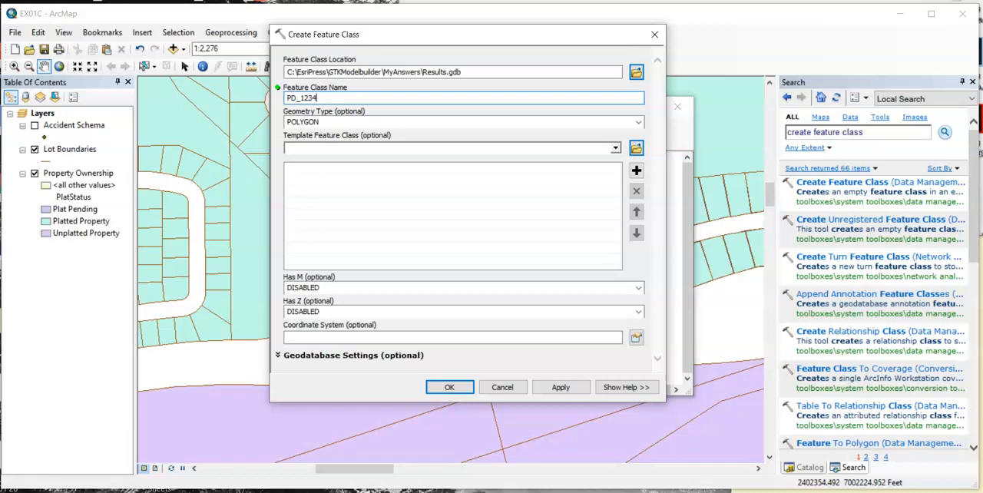
pyautogui.click(638, 125)
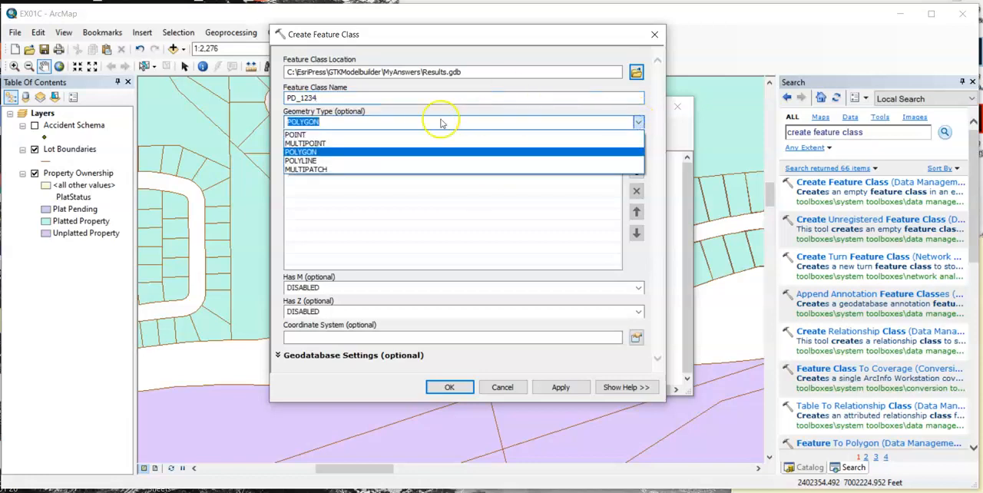
pyautogui.click(361, 135)
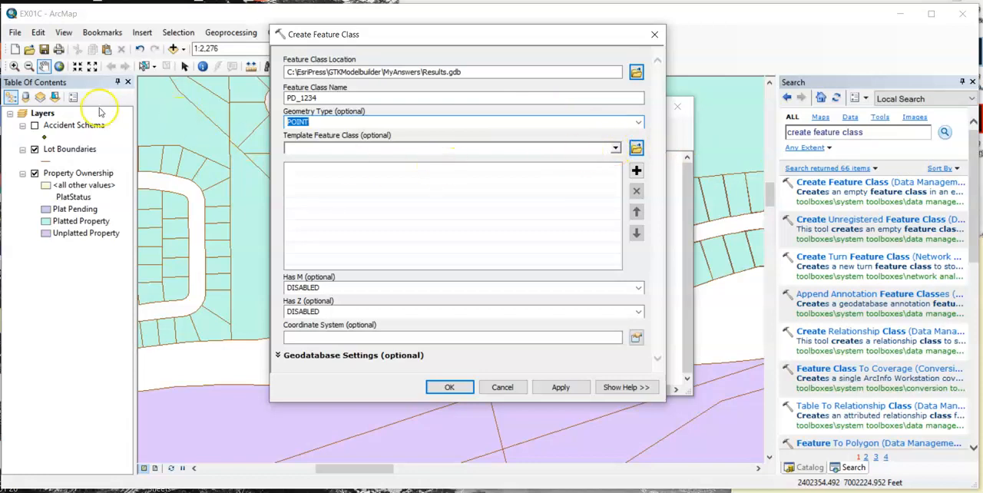
pyautogui.click(615, 147)
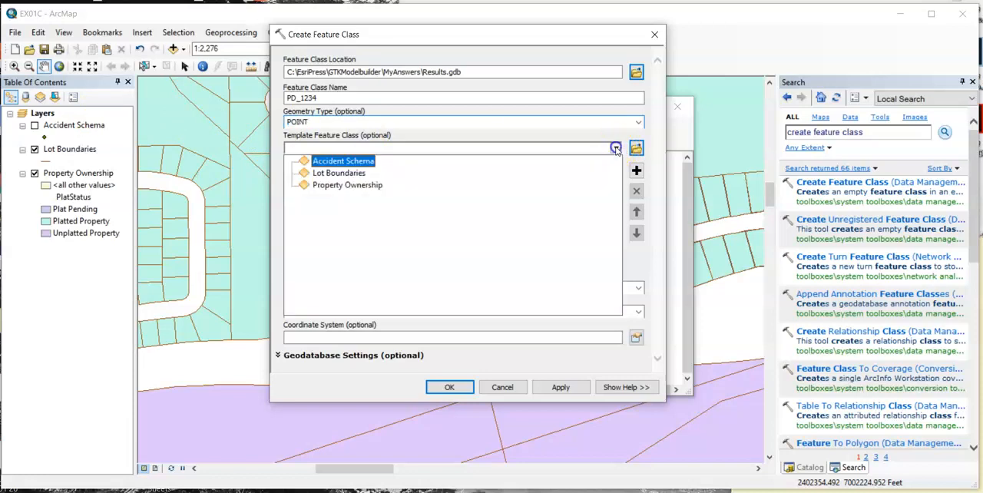
pyautogui.click(357, 161)
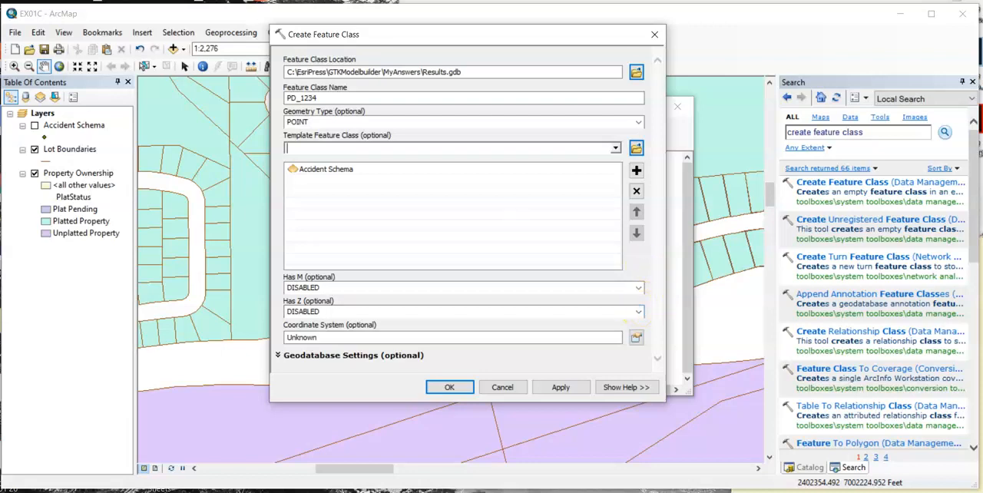
# - Import the coordinate system from the Accident Information dataset in the Data folder's CityOfOleander.mdb and accept the Create Feature Class parameters
pyautogui.click(637, 339)
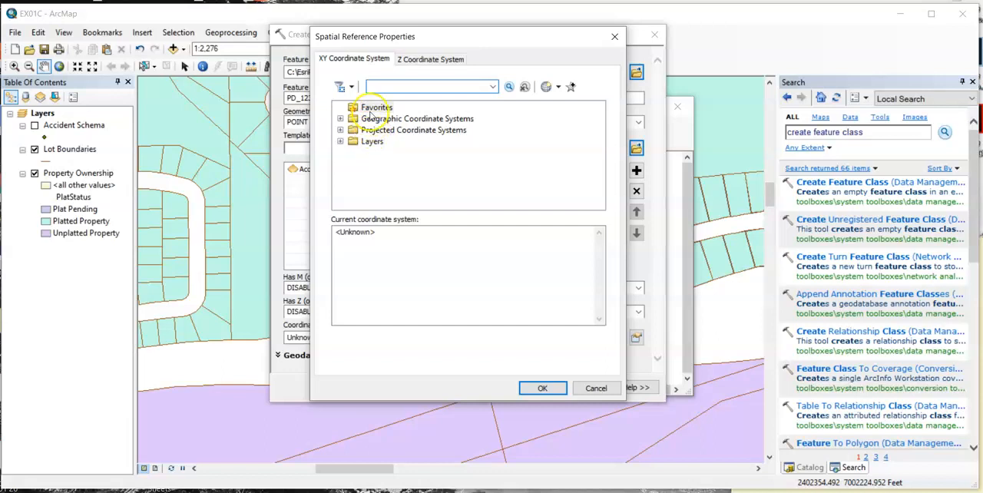
pyautogui.click(546, 88)
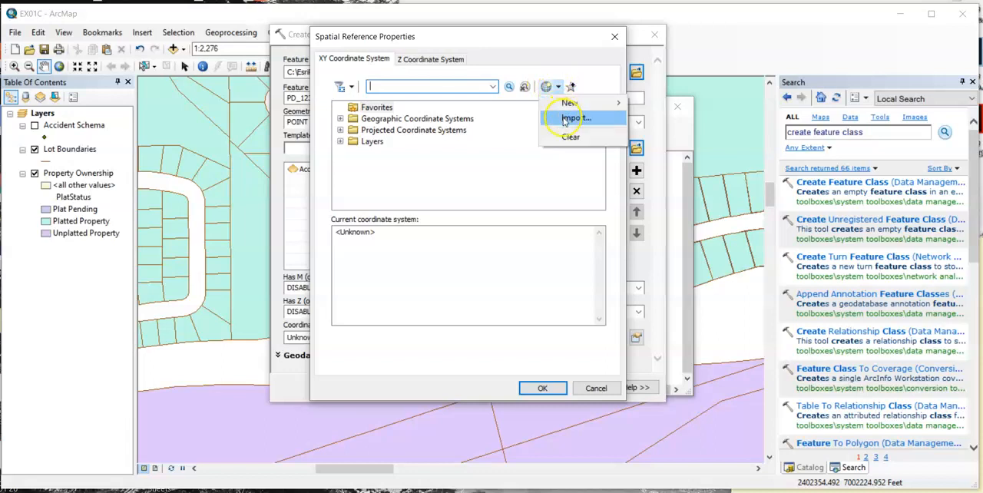
pyautogui.click(566, 118)
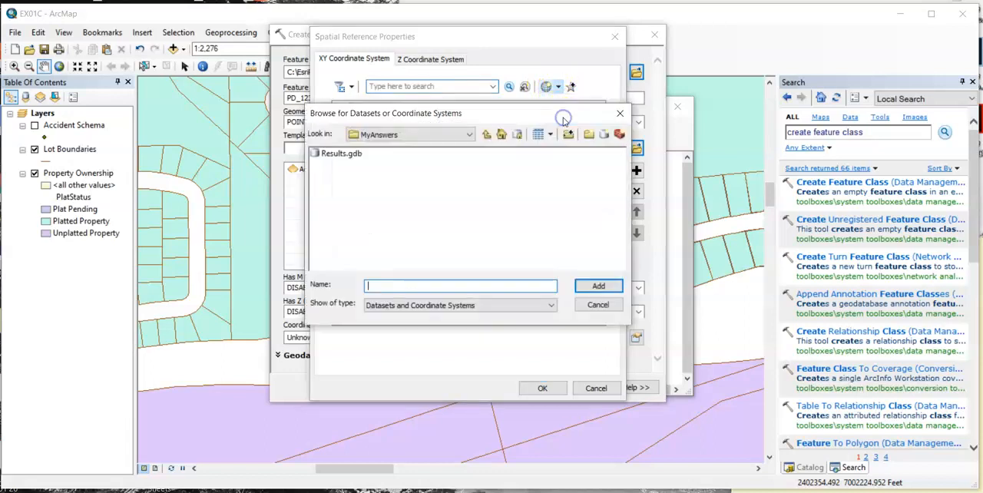
pyautogui.click(486, 135)
pyautogui.doubleClick(332, 154)
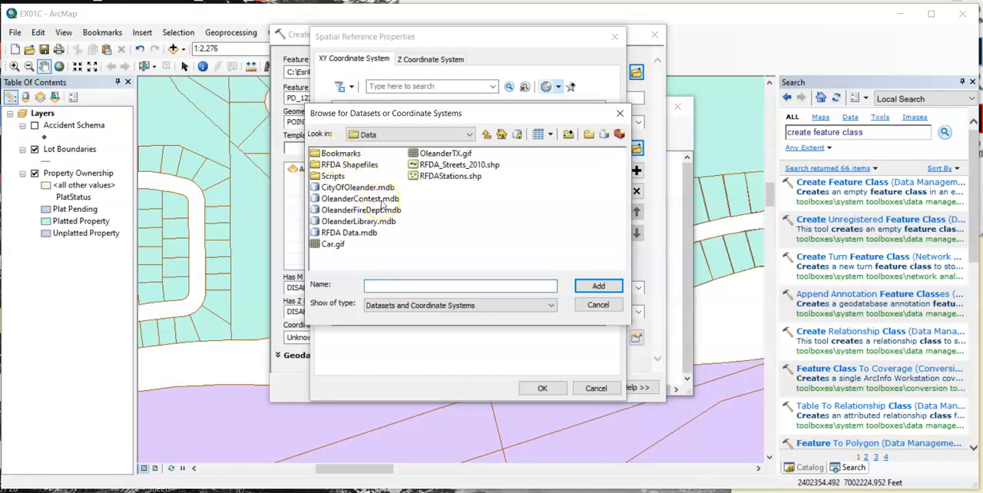
pyautogui.doubleClick(361, 187)
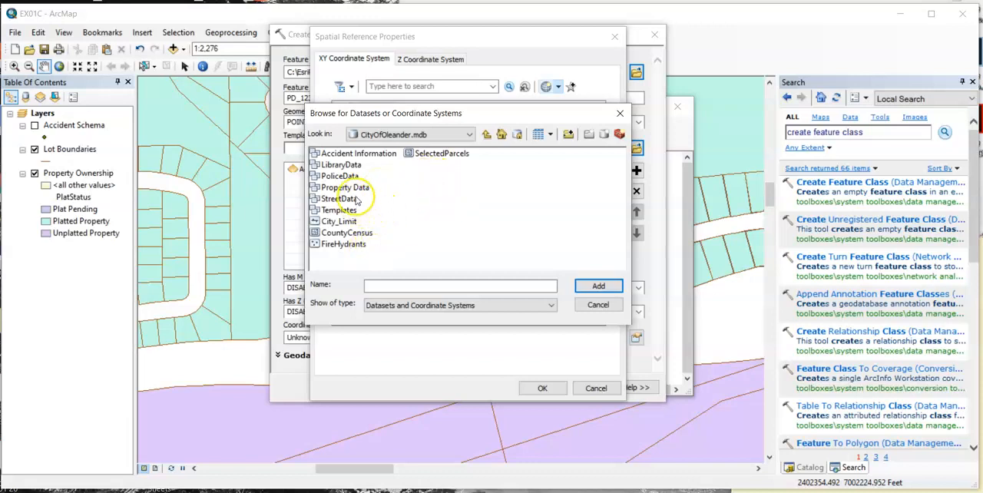
pyautogui.doubleClick(350, 156)
pyautogui.click(350, 155)
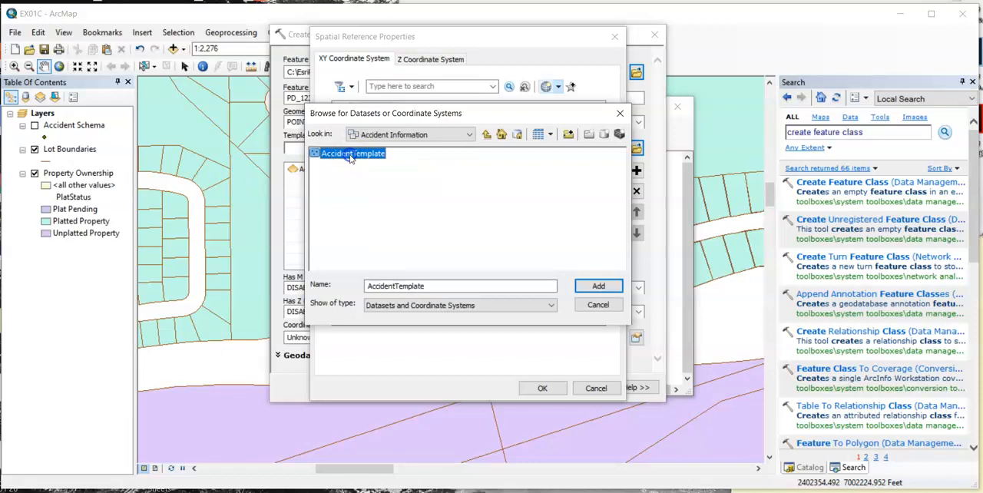
pyautogui.click(486, 134)
pyautogui.click(364, 154)
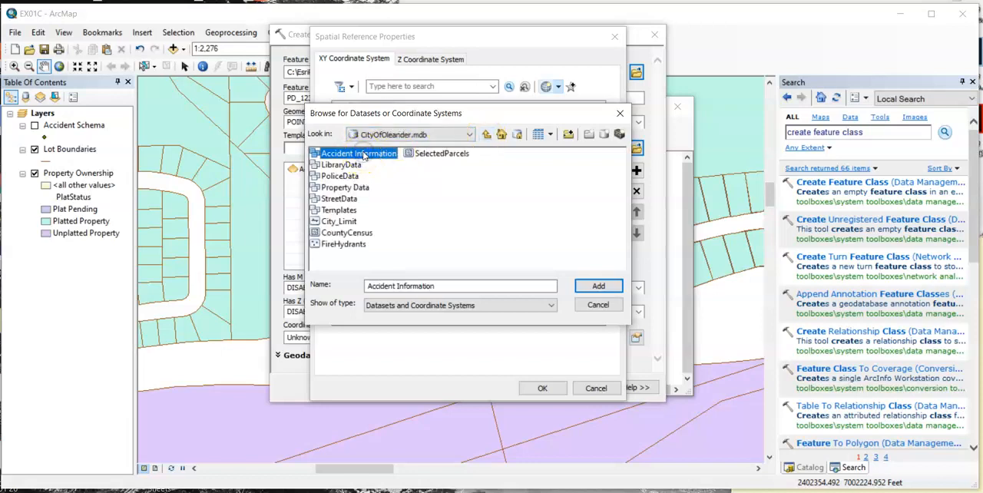
pyautogui.click(598, 288)
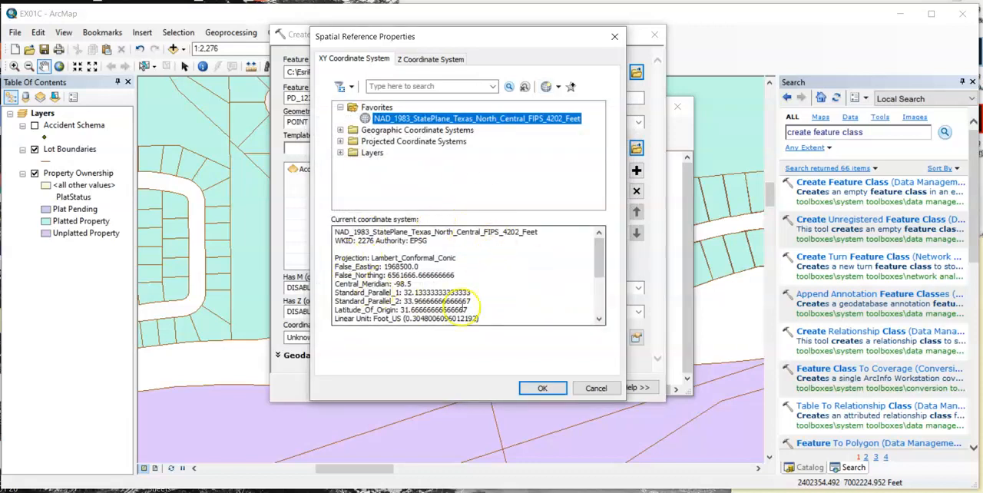
pyautogui.click(542, 387)
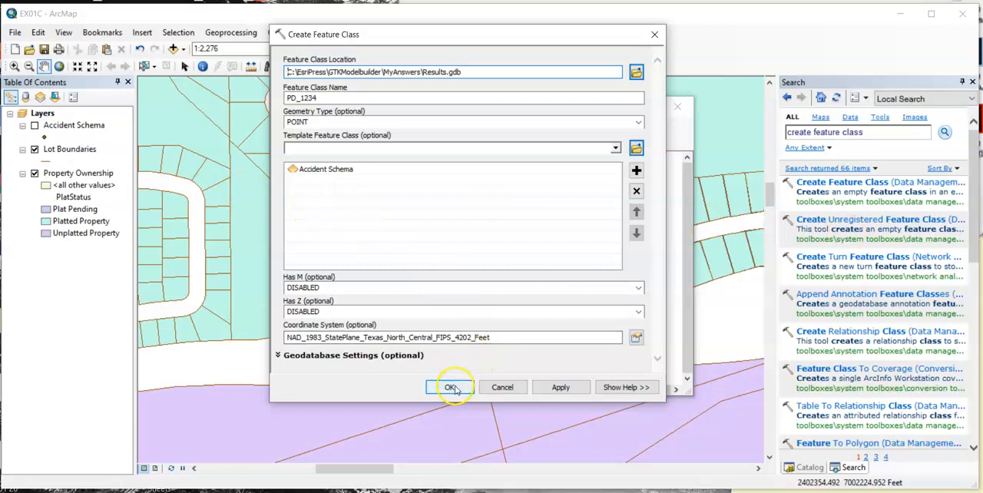
pyautogui.press('Return')
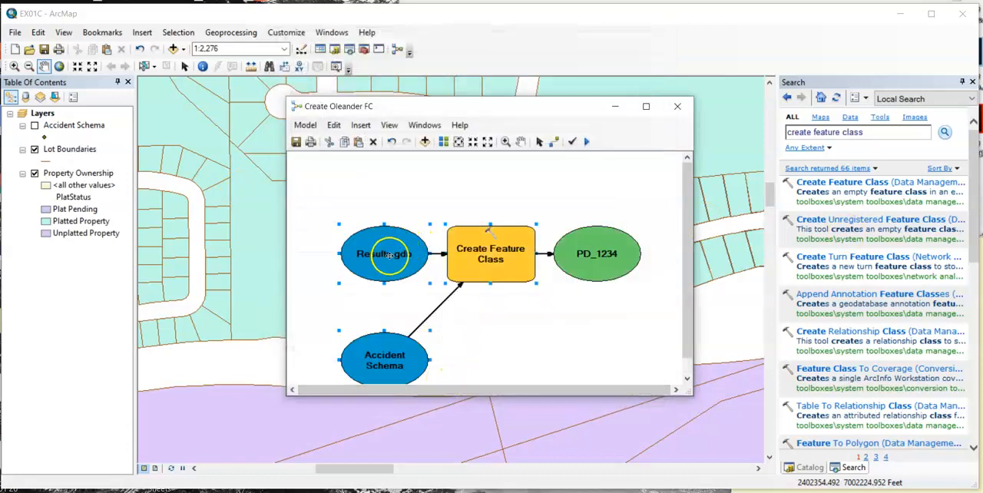
# - Arrange the Create Oleander FC model elements with Auto Layout and fit the diagram to its full extent
pyautogui.moveTo(380, 261)
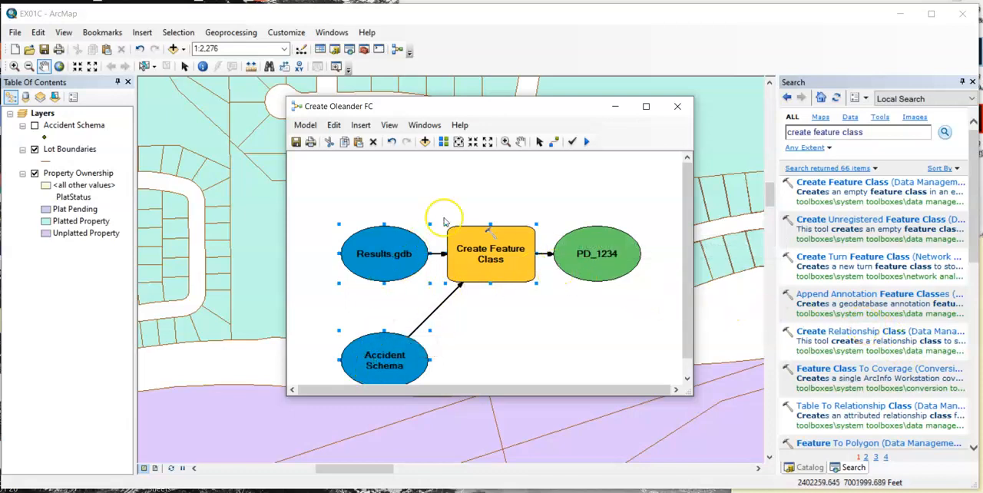
pyautogui.click(459, 143)
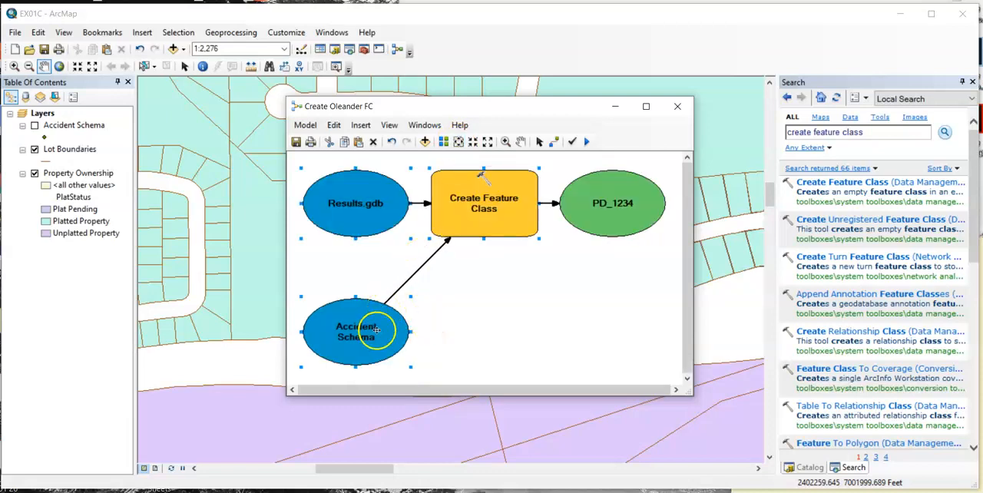
pyautogui.moveTo(376, 346); pyautogui.dragTo(370, 276)
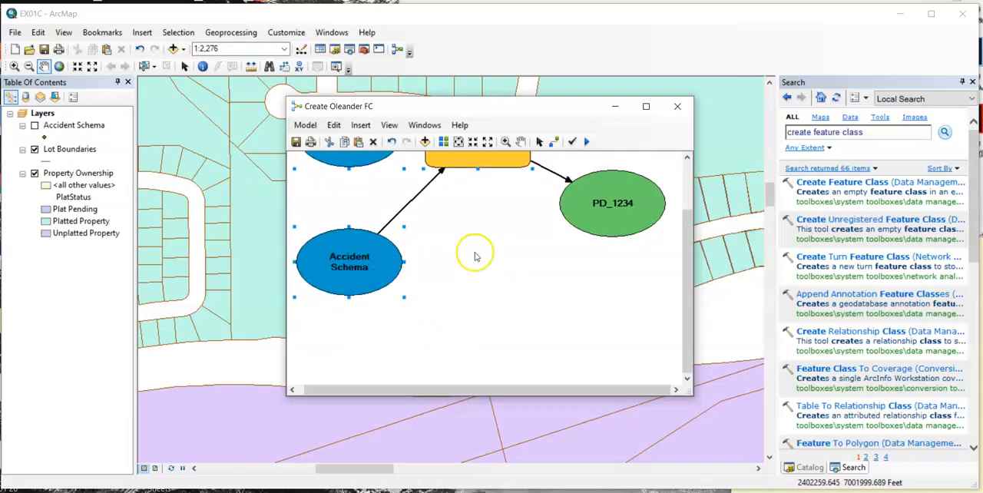
pyautogui.click(444, 143)
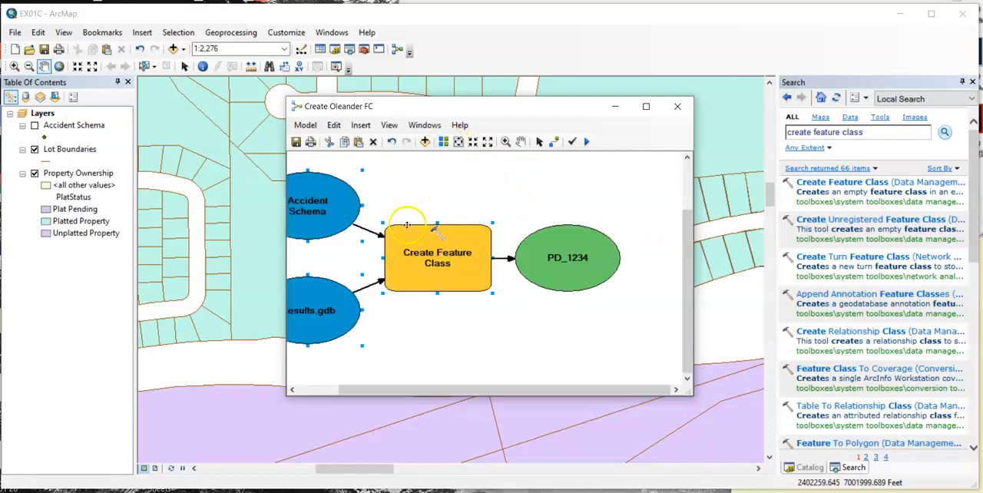
pyautogui.click(315, 313)
pyautogui.click(444, 144)
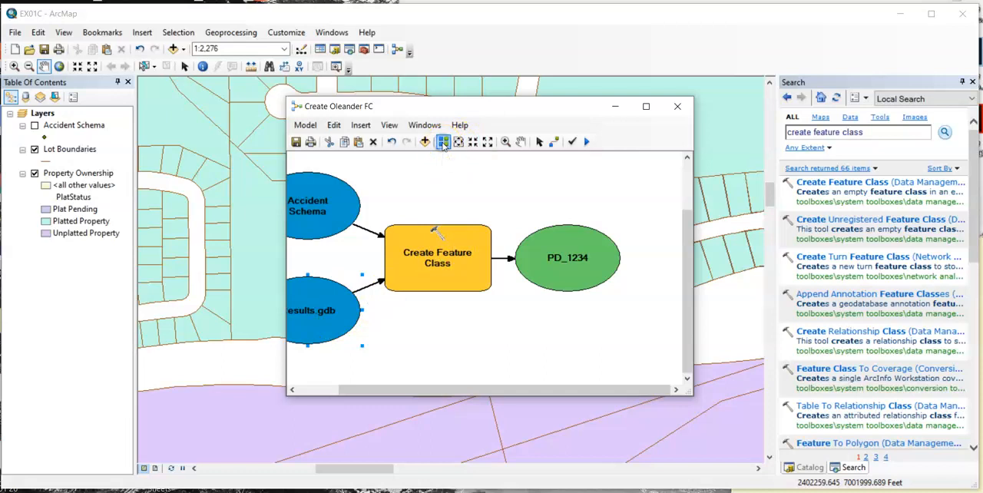
pyautogui.click(457, 143)
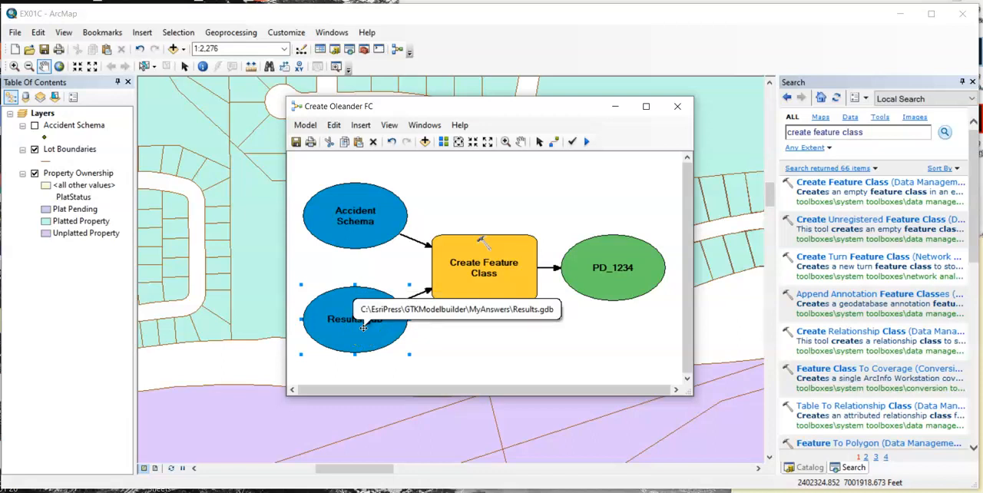
pyautogui.moveTo(512, 258)
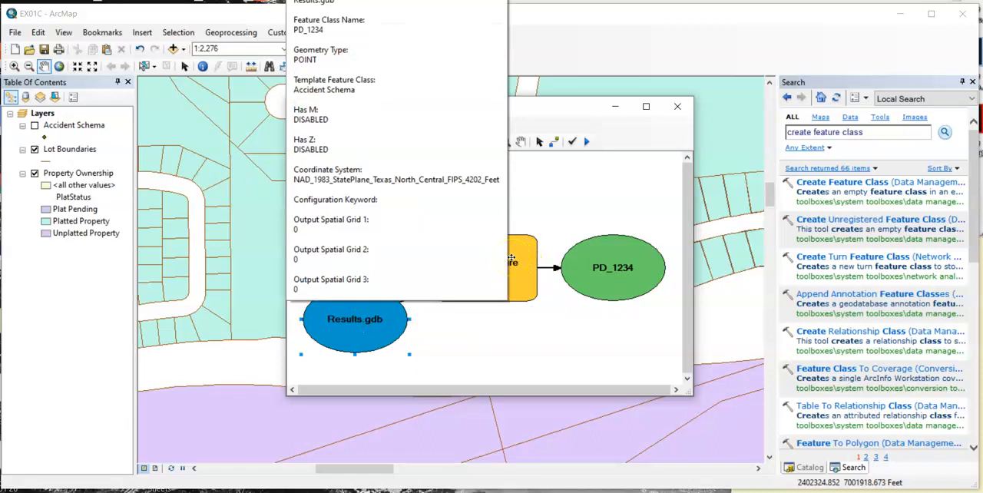